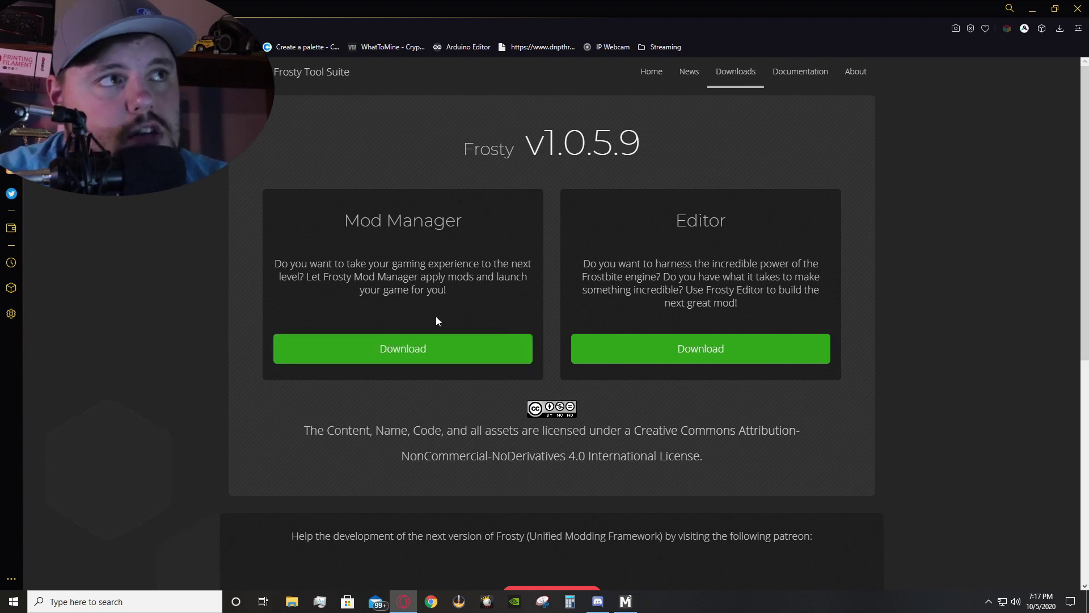
Download the Frosty Mod Manager v1.0.5.9 archive.
click(408, 348)
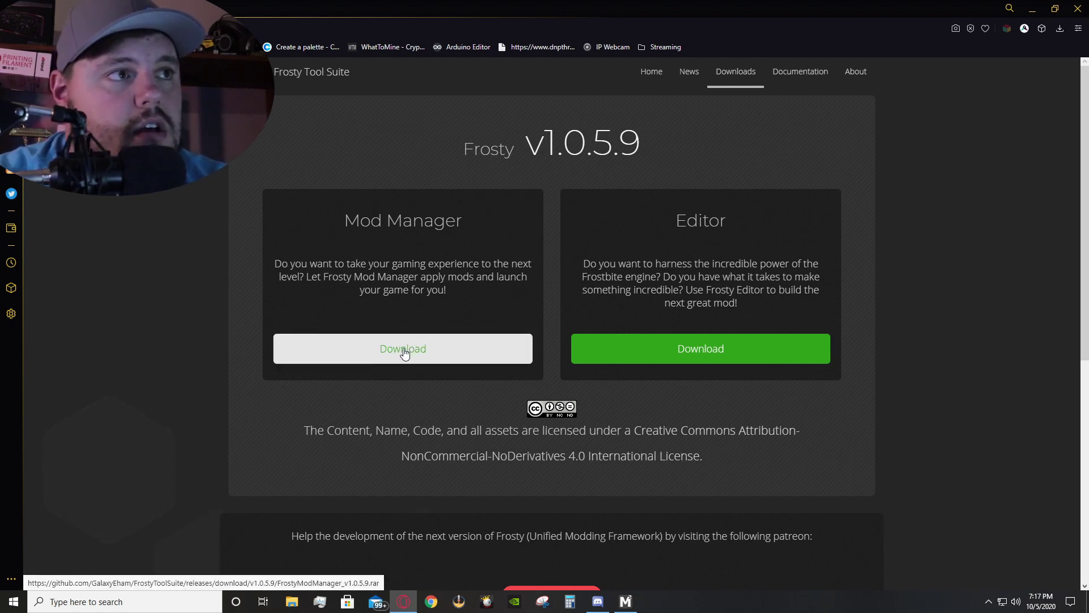
click(403, 352)
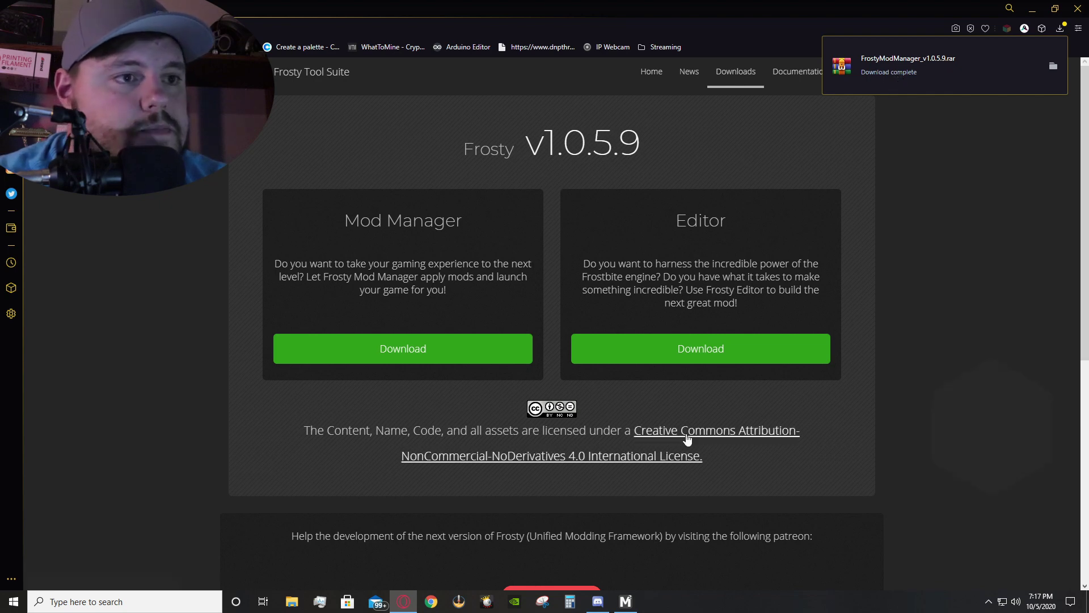
Switch to Frosty Mod Manager and select the existing Madden NFL 20 configuration.
click(625, 602)
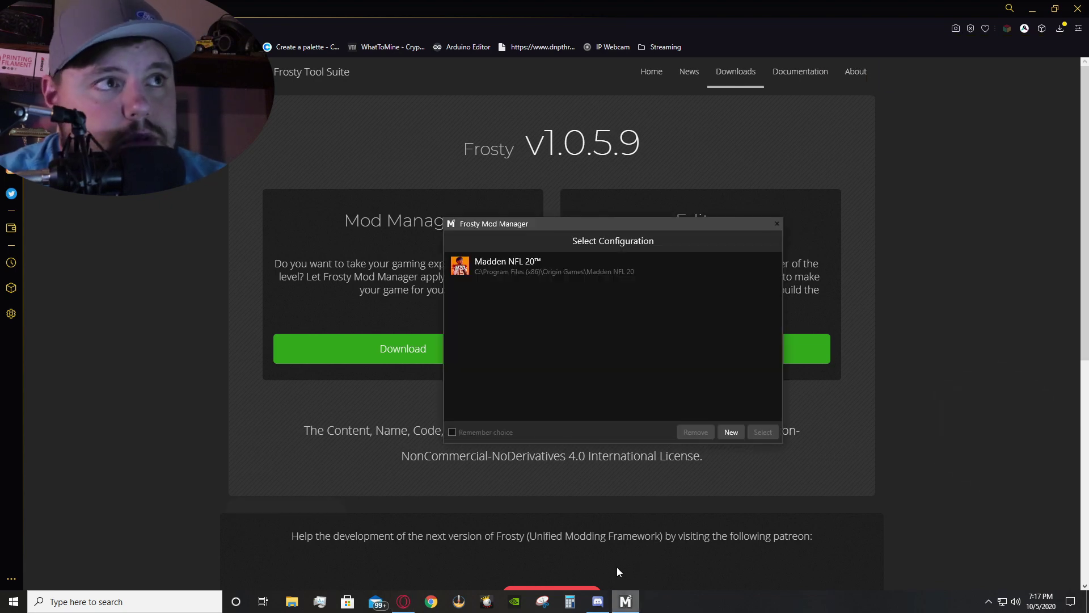
click(519, 264)
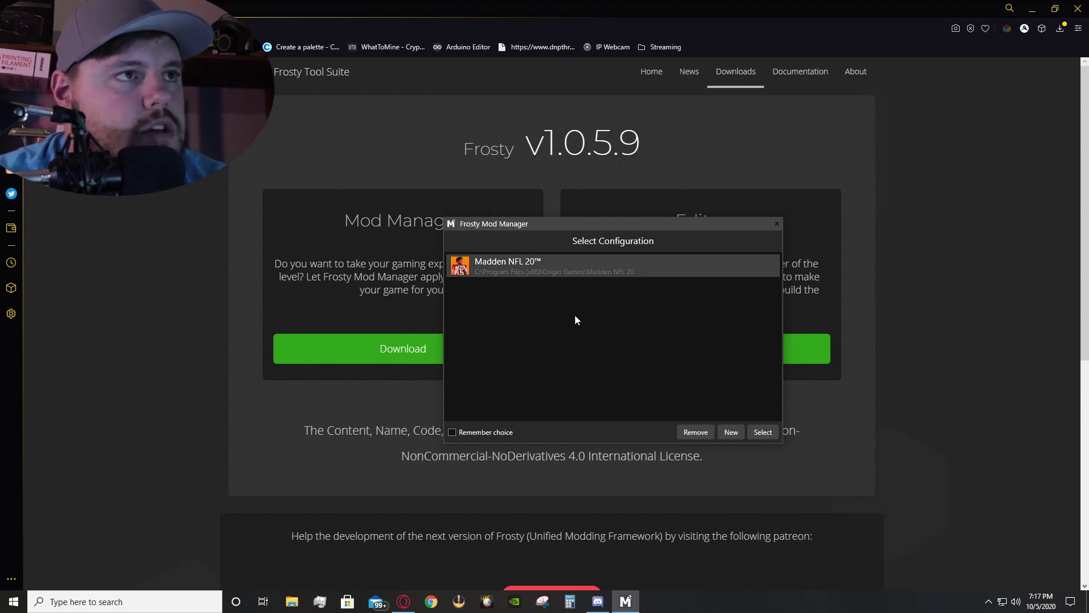
Start adding a new game configuration and browse to C:\Program Files (x86)\Origin Games for its executable.
click(730, 432)
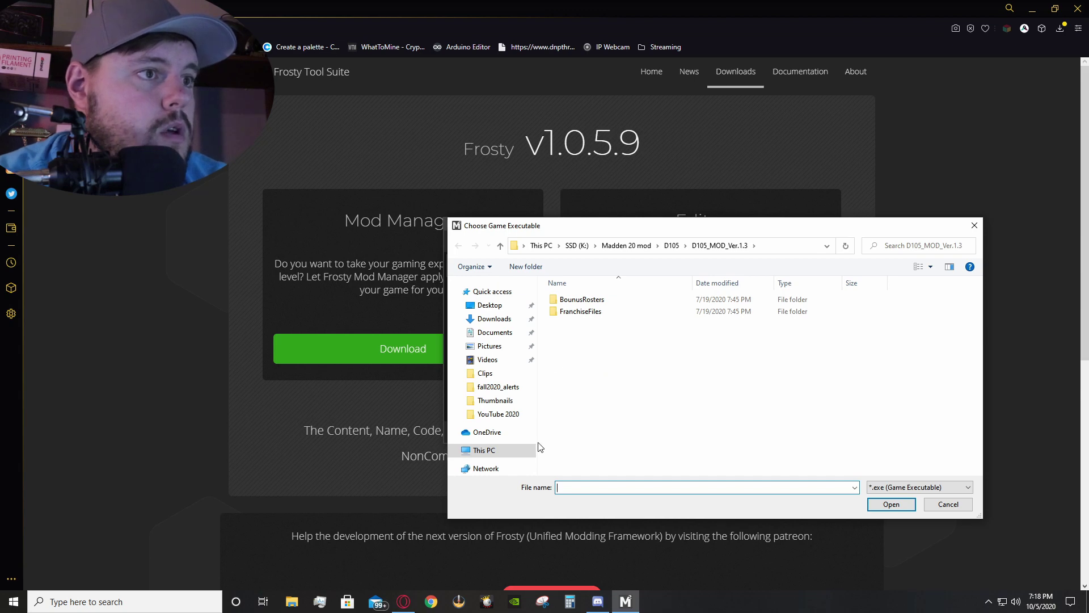
click(484, 450)
double_click(617, 424)
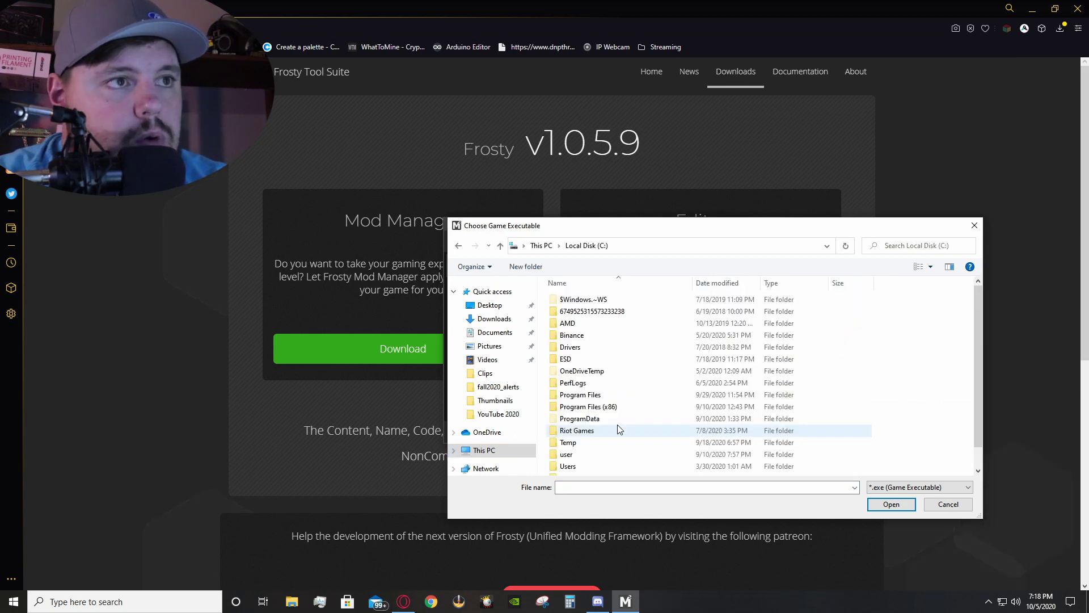
double_click(603, 407)
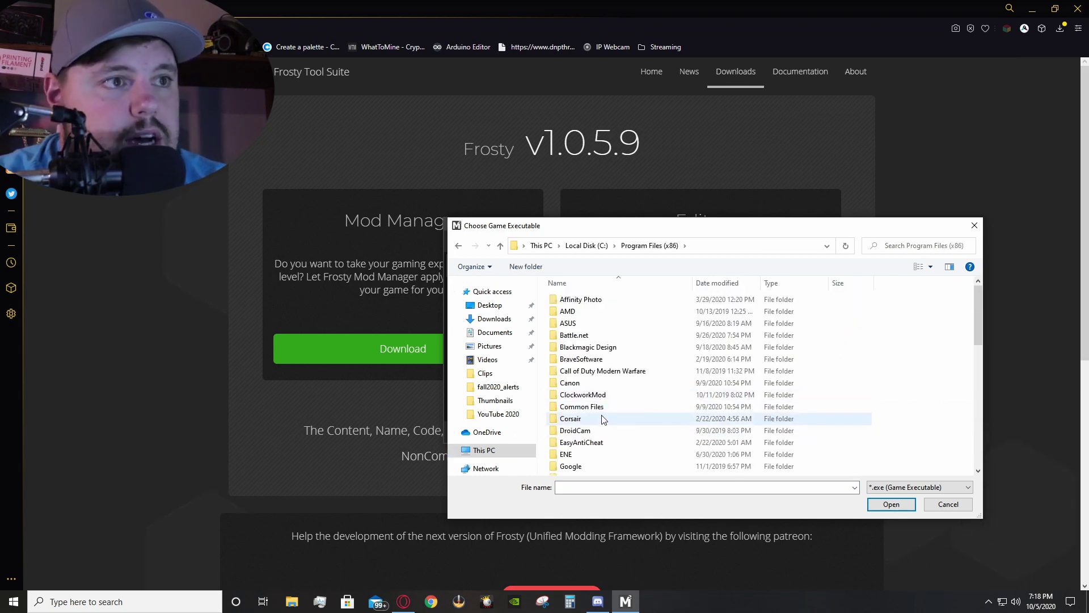
scroll(605, 413, down, 6)
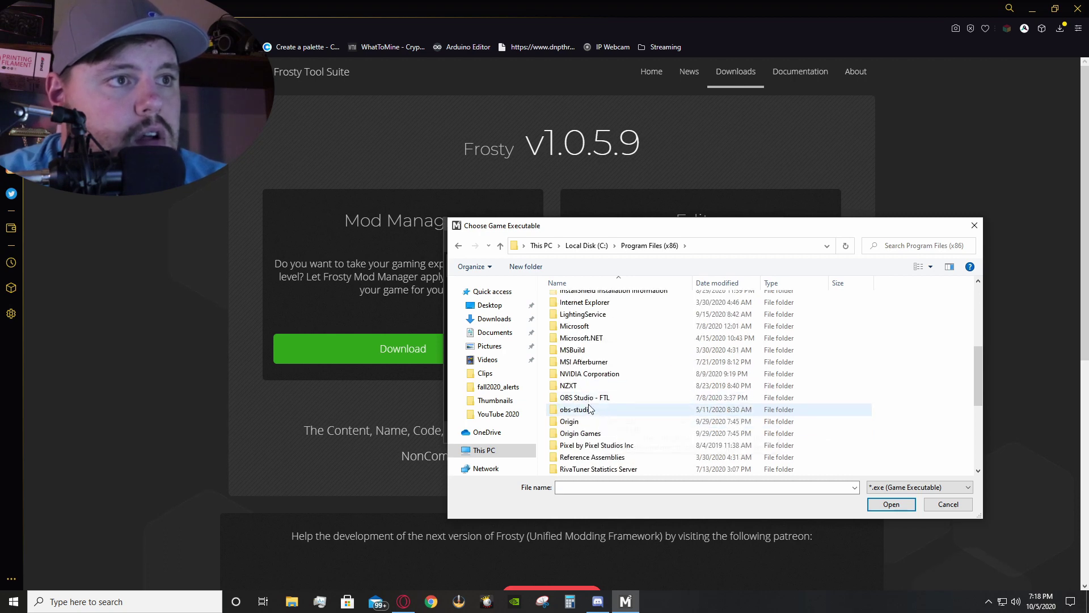
double_click(595, 433)
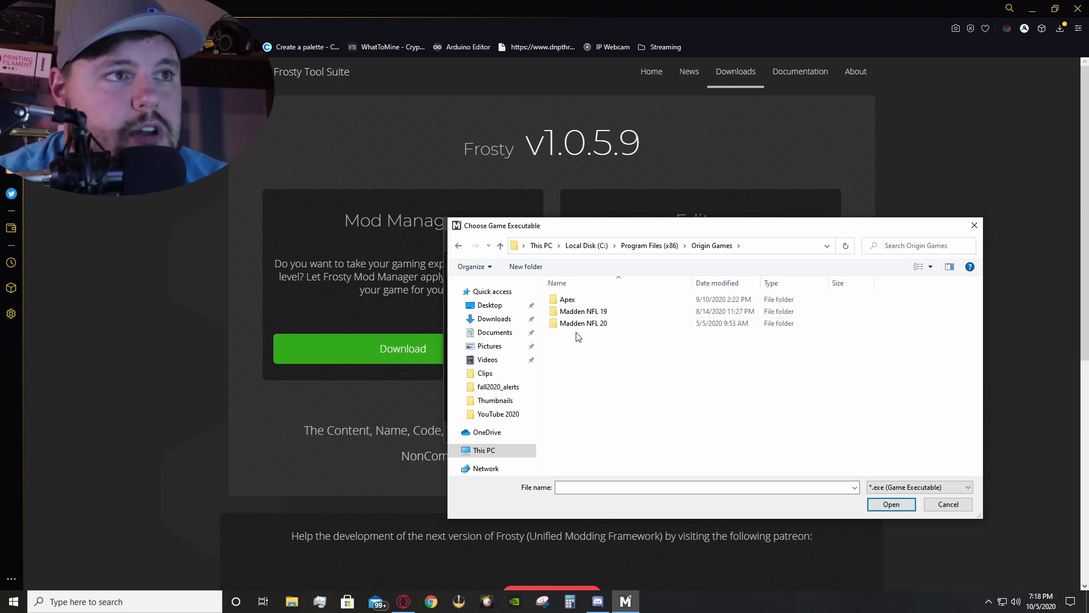
Look through the Madden NFL 19 and Madden NFL 20 install folders for the game executable.
double_click(584, 311)
click(583, 301)
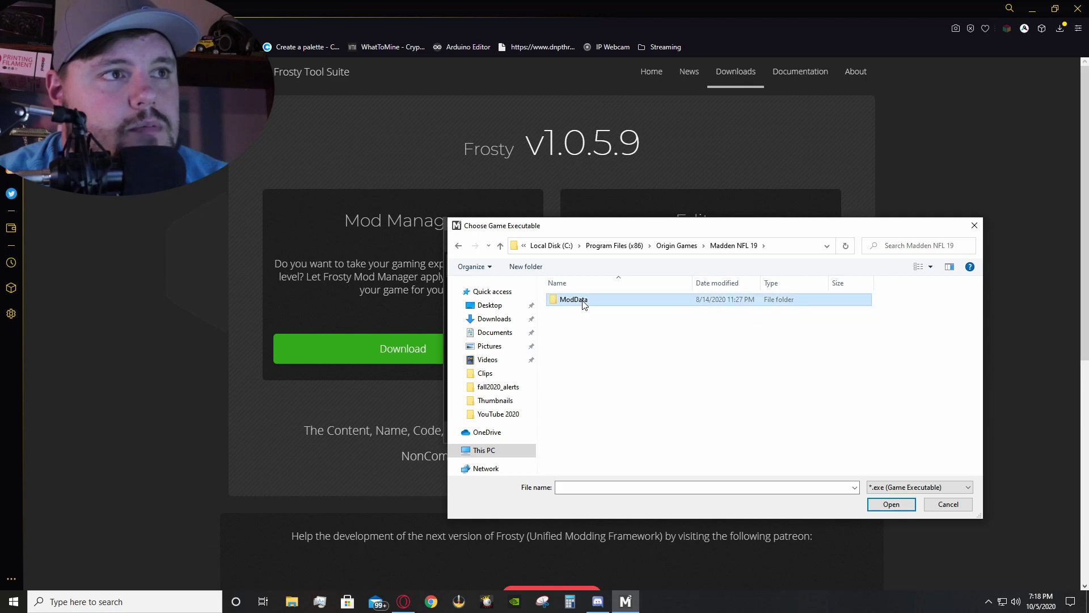
double_click(583, 301)
click(460, 247)
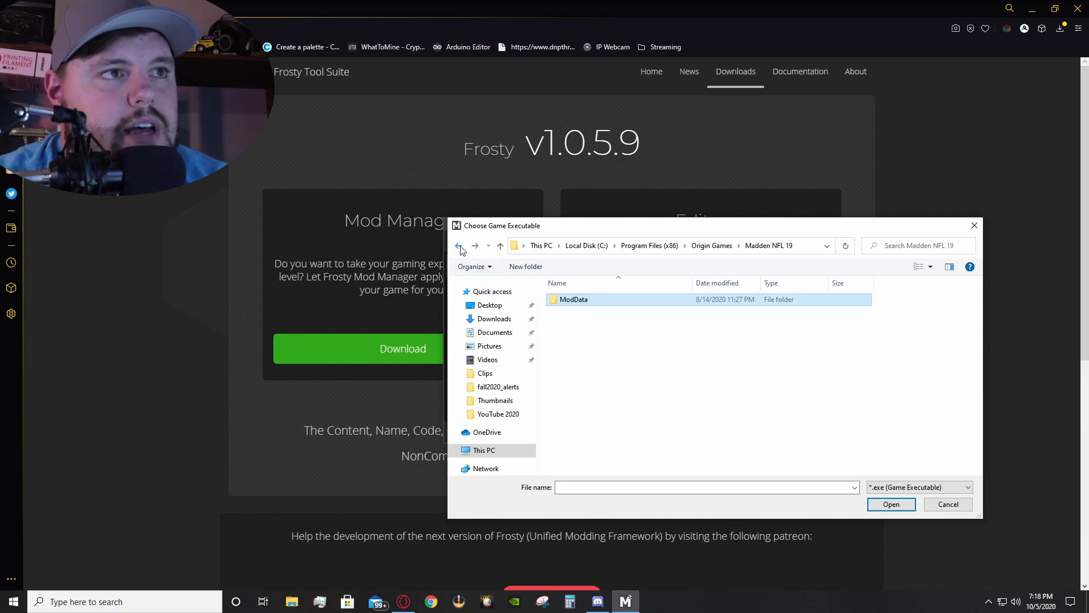
click(461, 250)
double_click(596, 324)
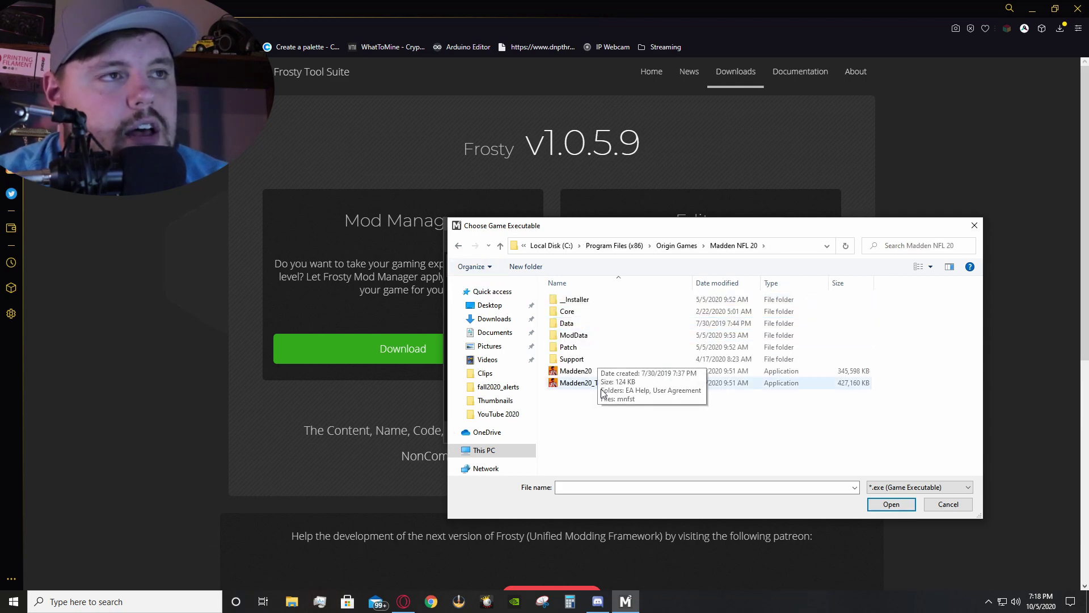
click(459, 245)
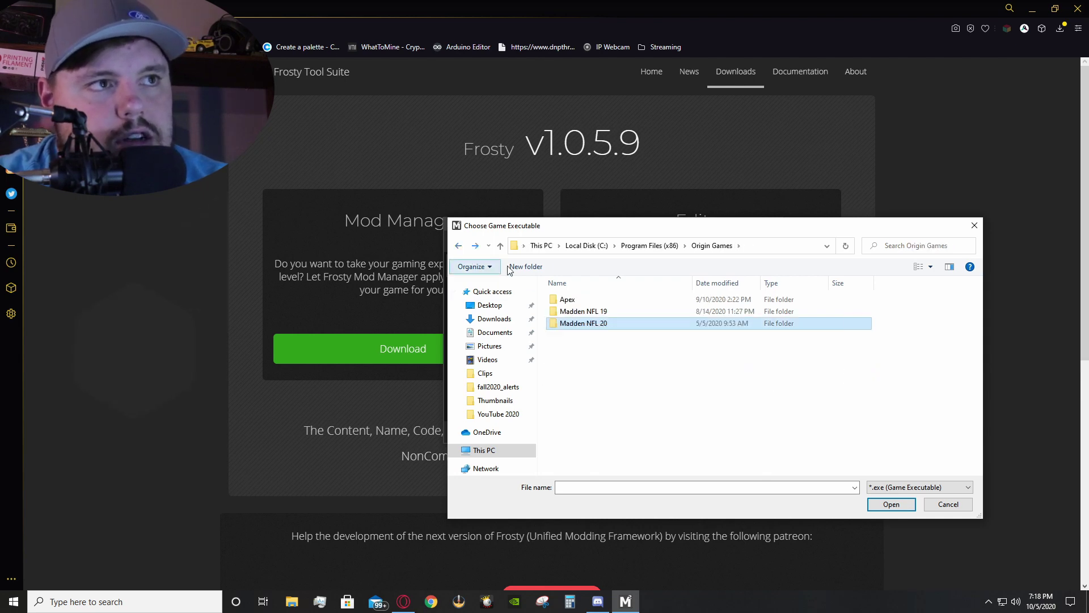
double_click(590, 311)
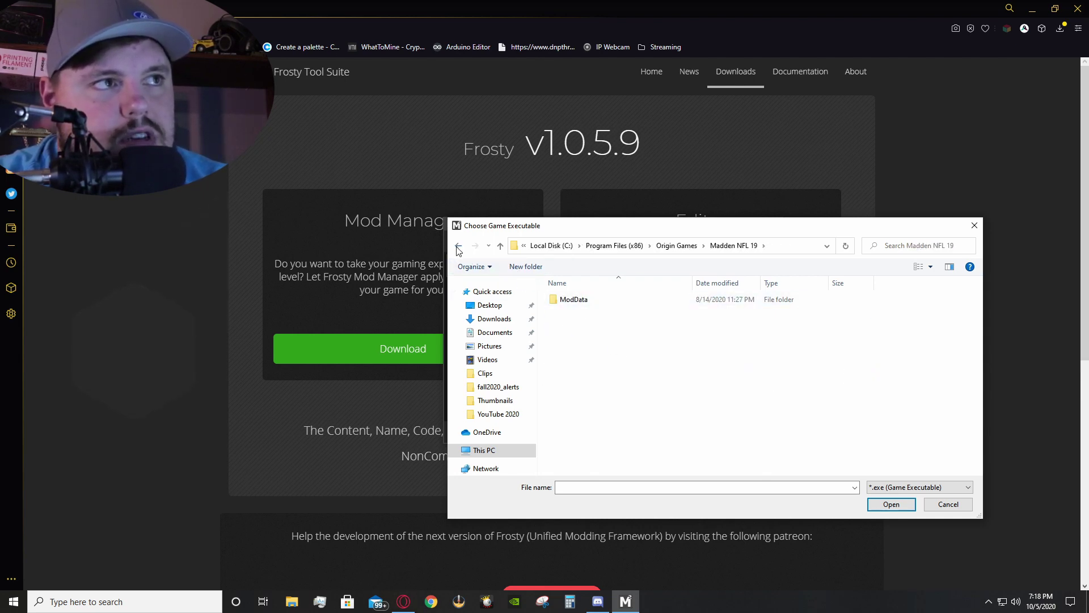
click(460, 250)
double_click(595, 323)
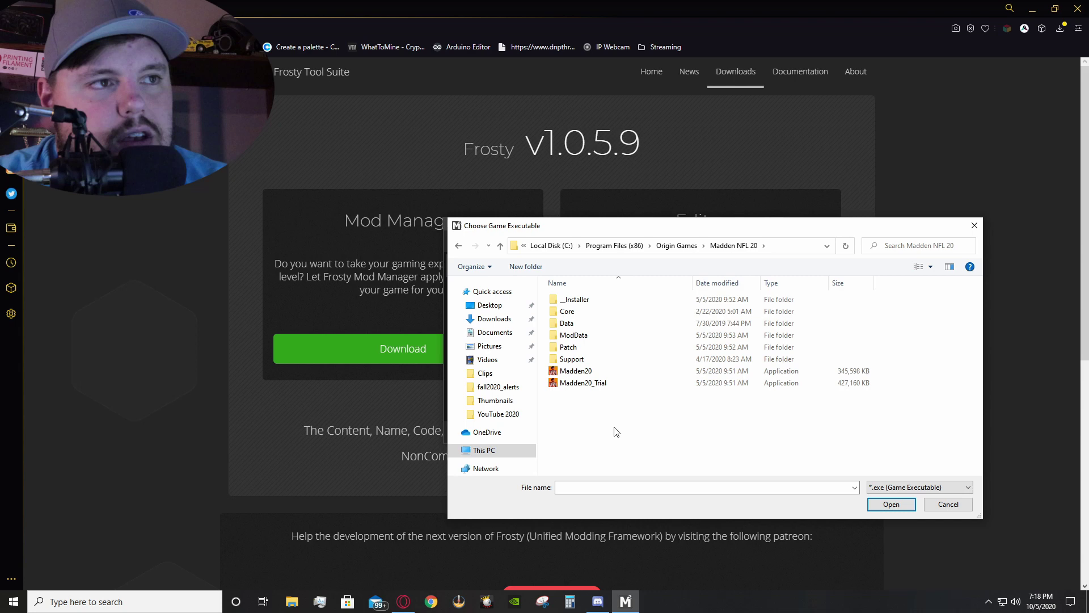
Pick the Madden20 application rather than Madden20_Trial, but cancel adding the configuration and dismiss the notice.
click(601, 372)
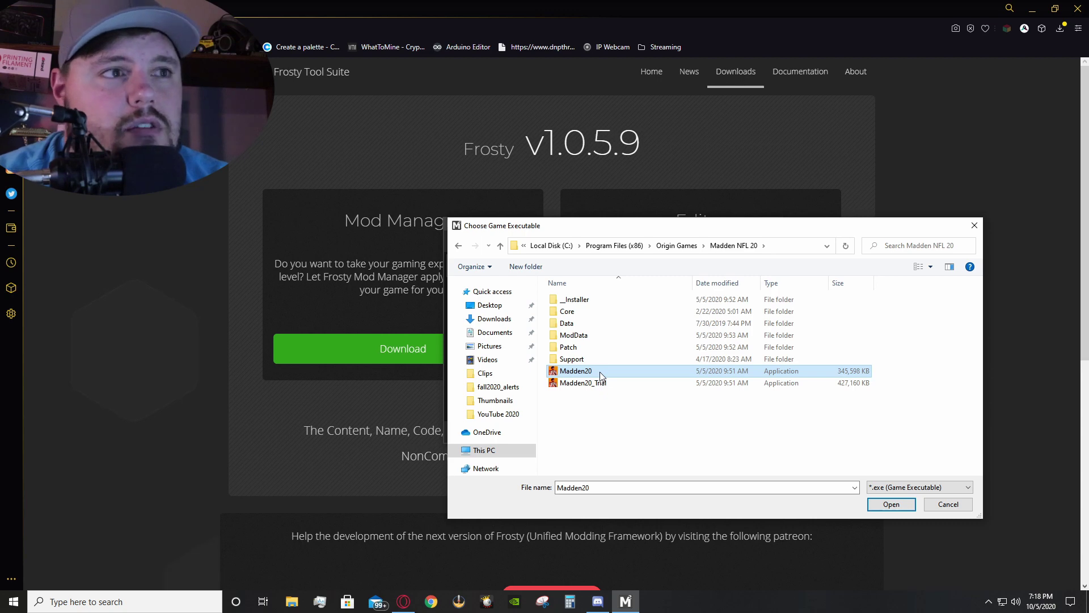
click(607, 382)
click(607, 370)
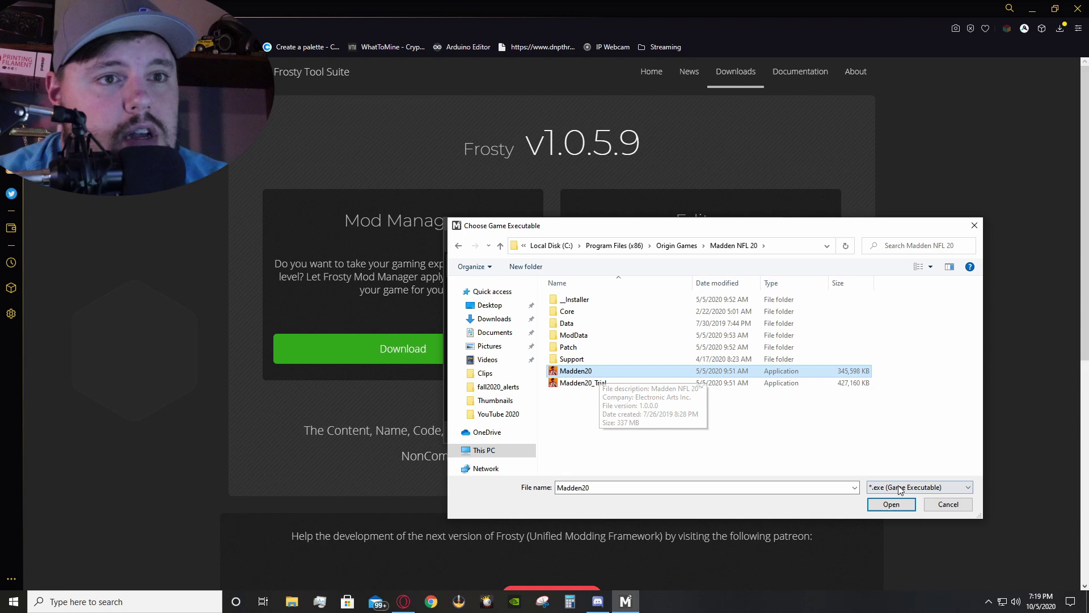
click(928, 505)
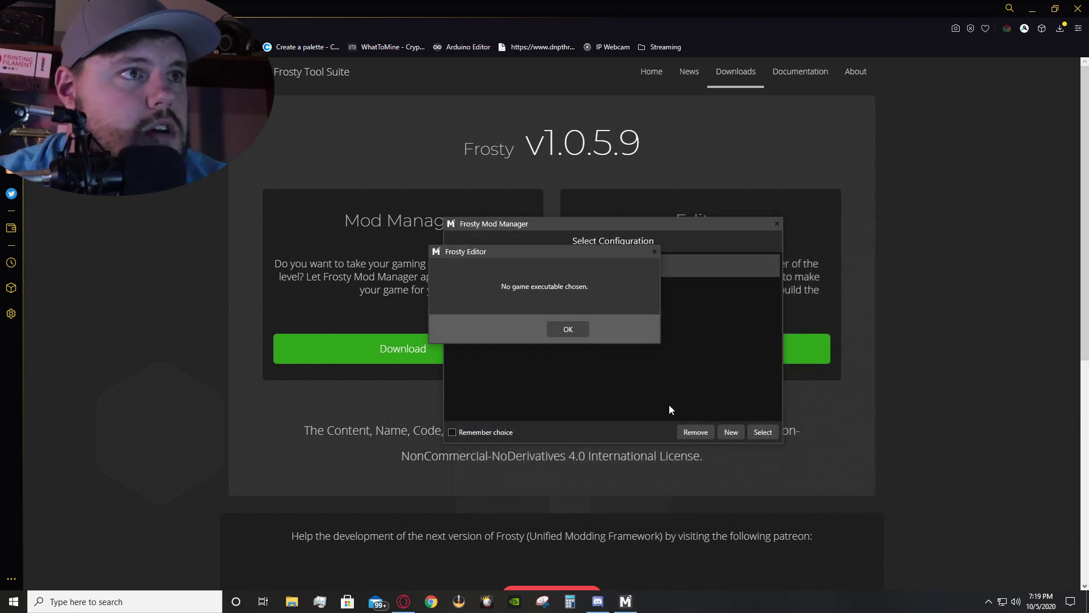
click(570, 332)
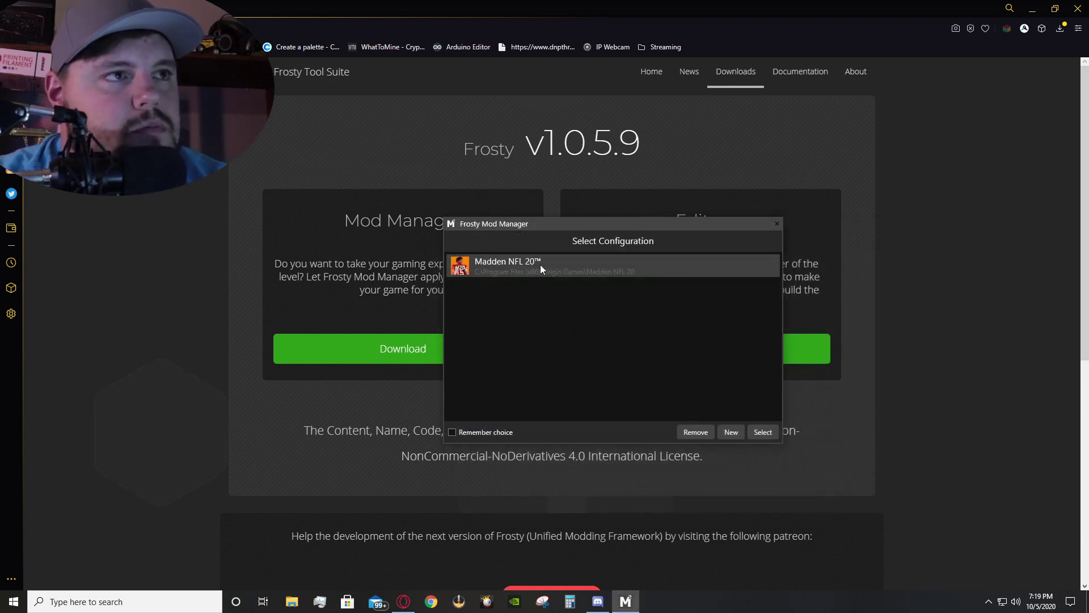
Load the selected Madden NFL 20 configuration in the mod manager.
click(761, 434)
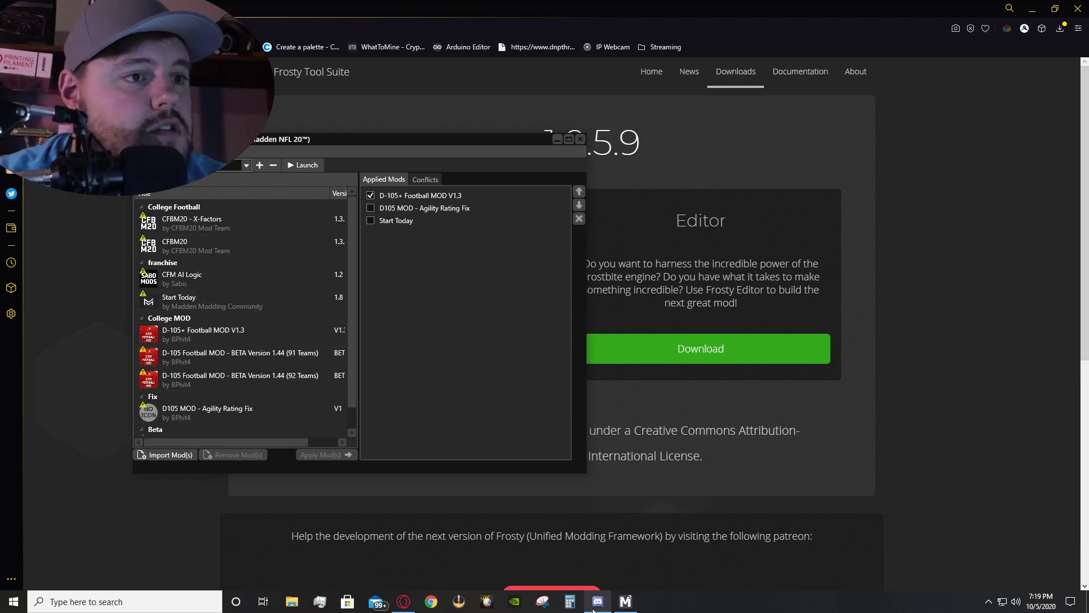
Switch to Discord and look back through the official-downloads channel to the April 2020 D105 beta mod posts.
mouse_move(597, 605)
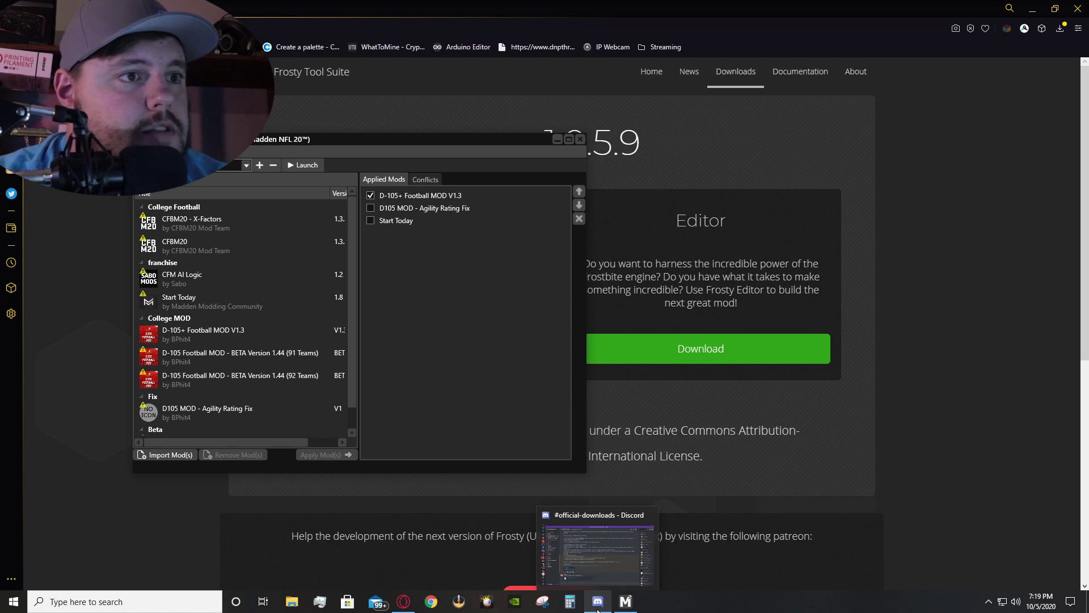
click(597, 606)
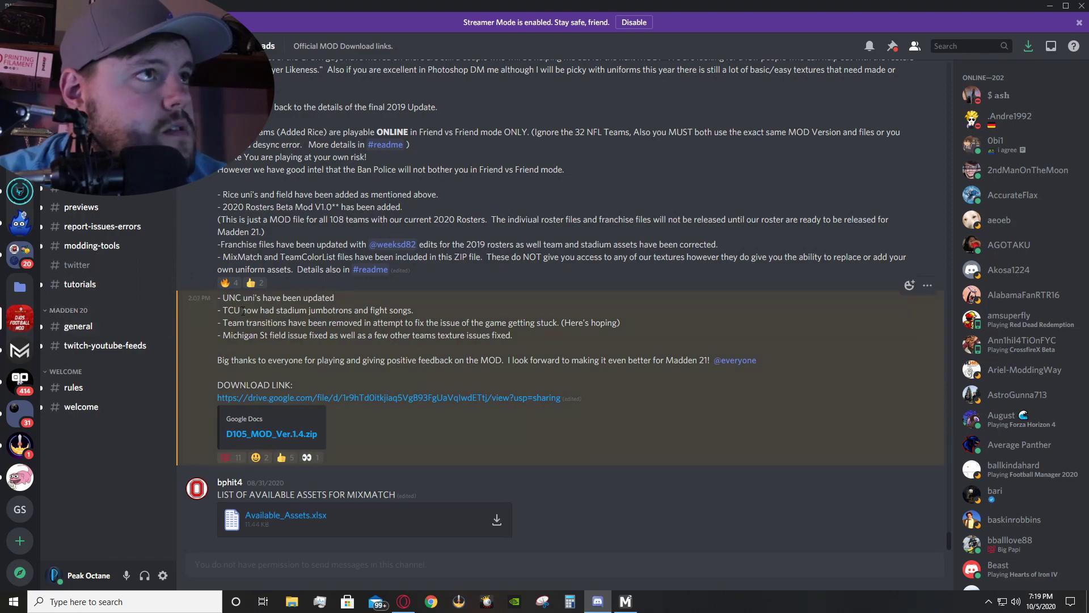
scroll(306, 288, up, 8)
scroll(312, 286, up, 10)
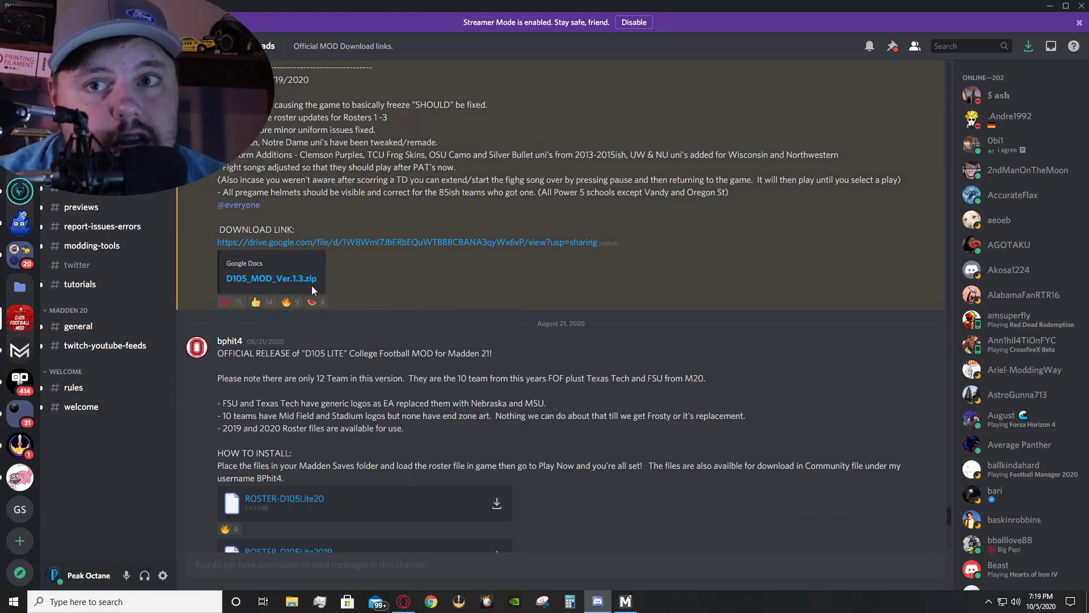
scroll(311, 287, up, 10)
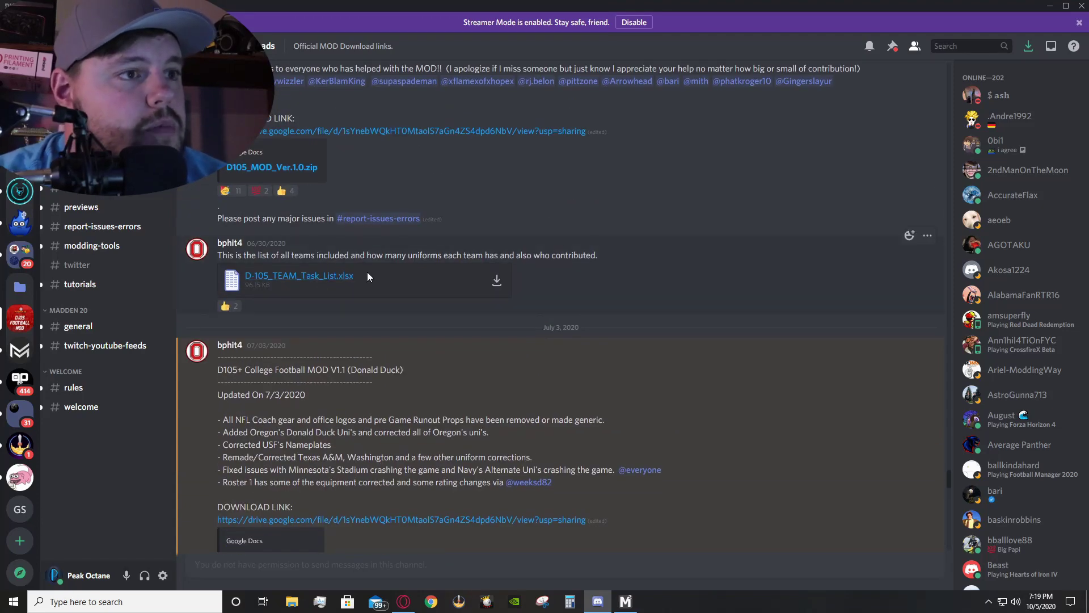
scroll(366, 277, down, 1)
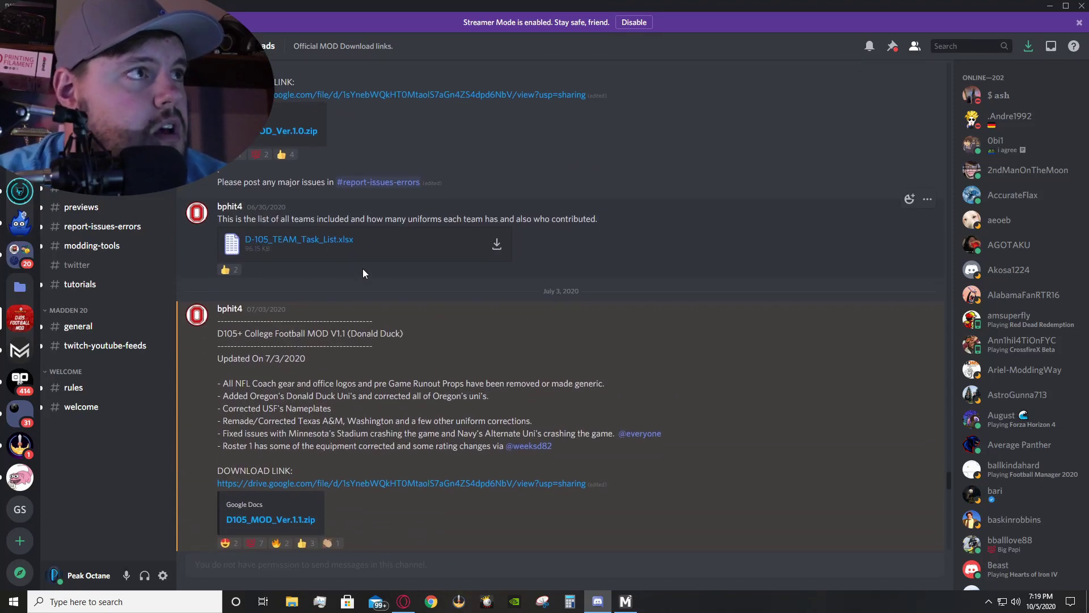
scroll(366, 276, up, 12)
scroll(359, 272, up, 15)
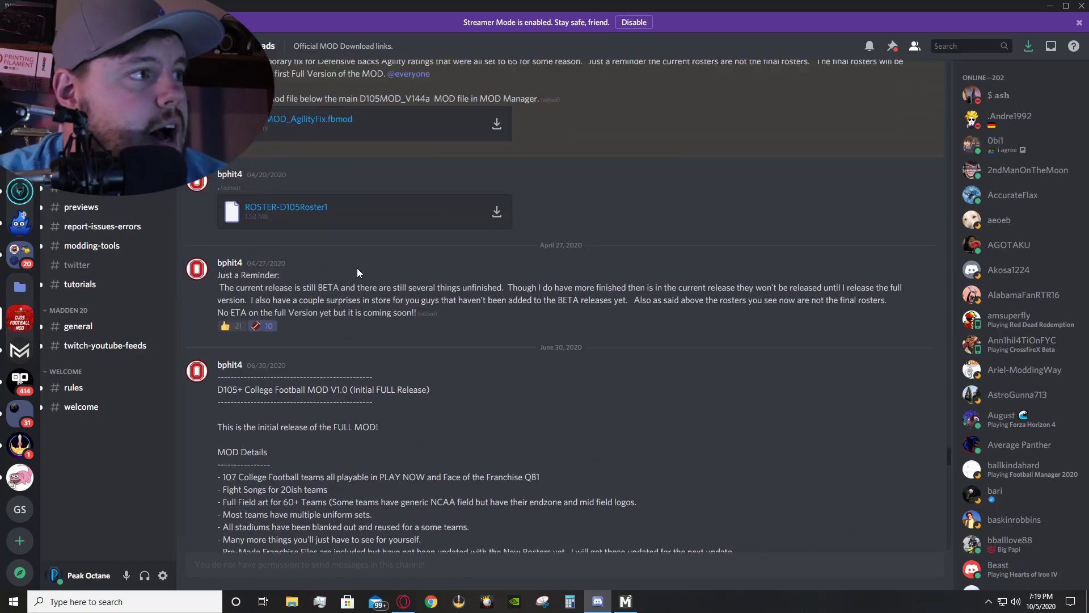
scroll(355, 270, up, 11)
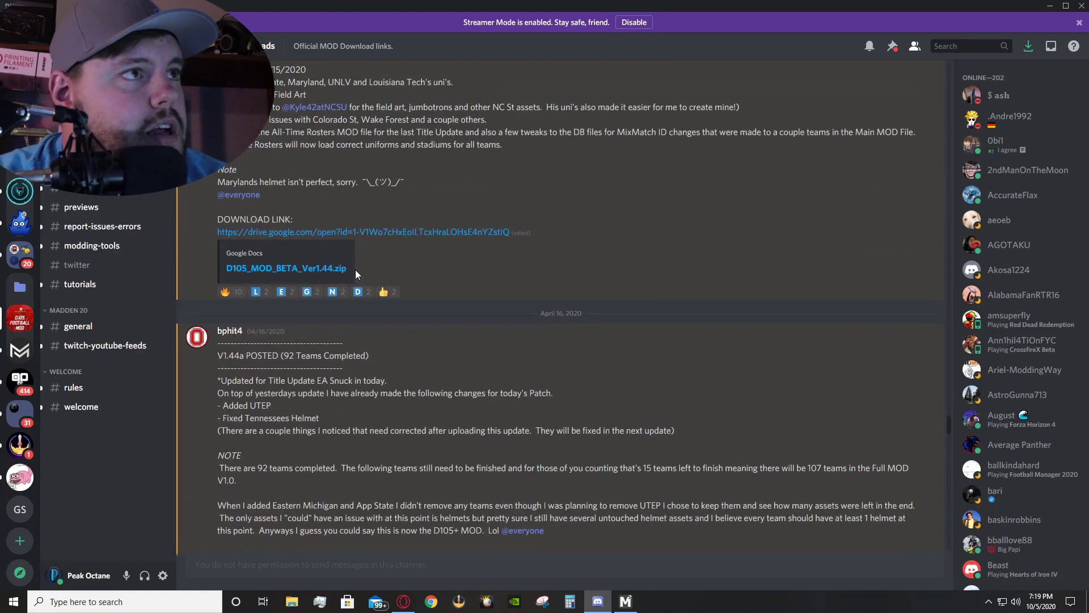
Examine the D105 mod posts from the V1.44a beta through the V1.4 release, including their notes and download links.
scroll(355, 270, down, 14)
scroll(305, 180, down, 7)
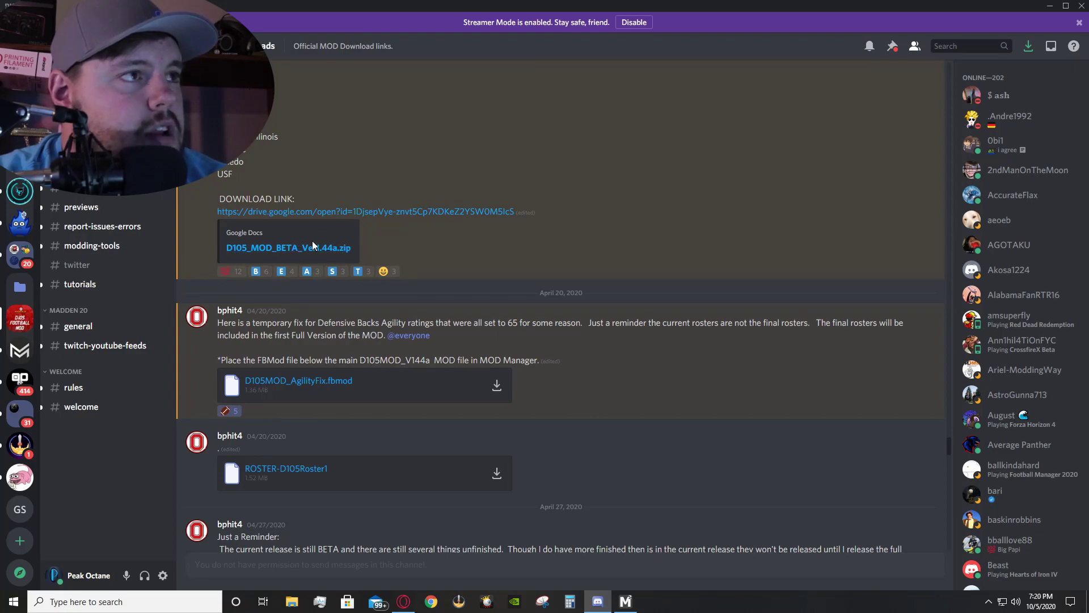
scroll(311, 274, down, 20)
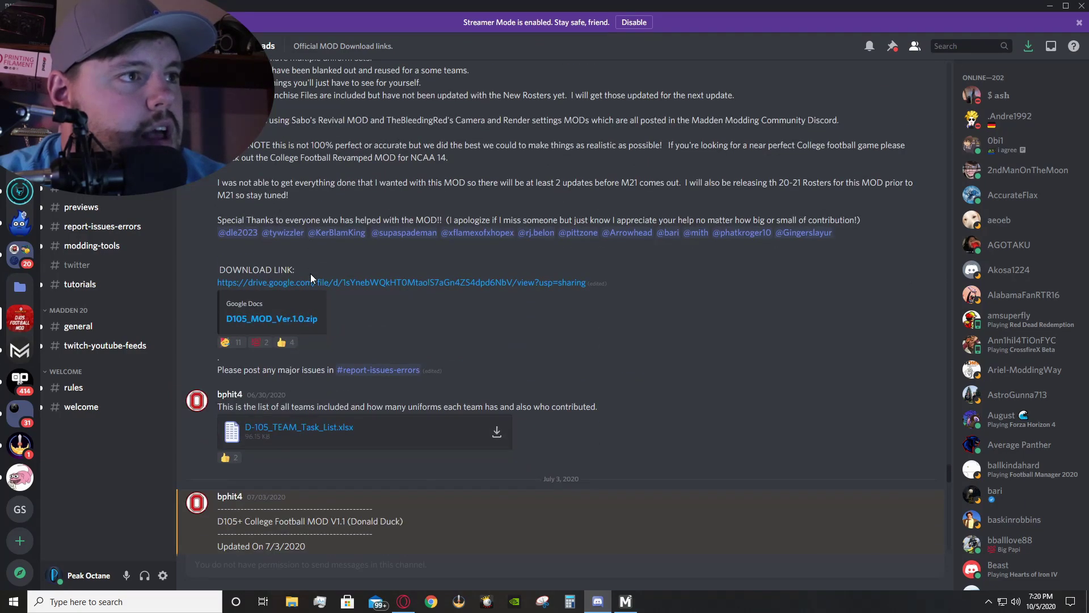
scroll(311, 273, down, 15)
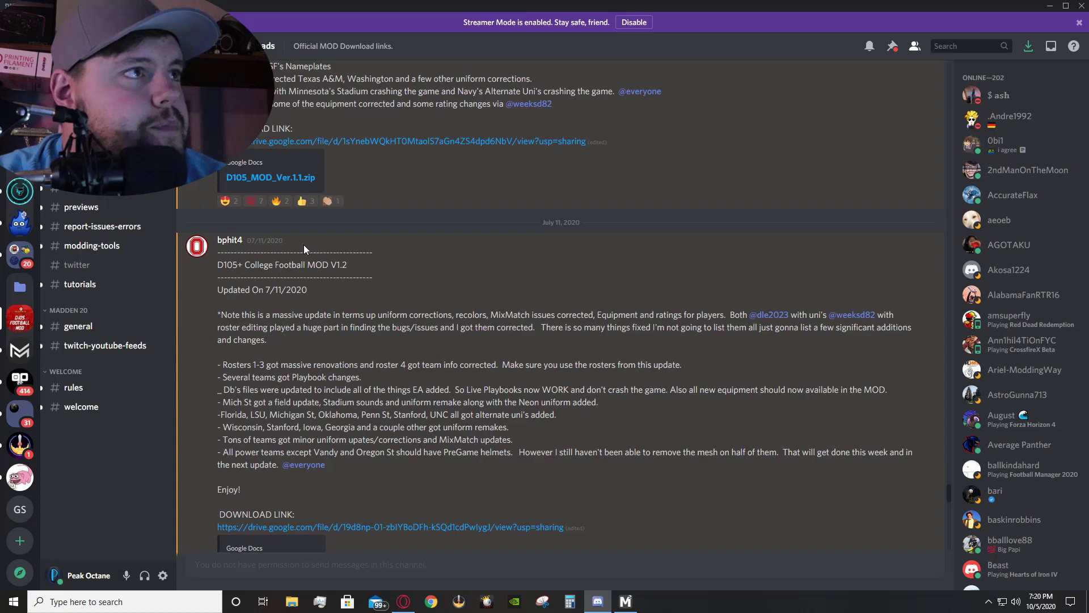
scroll(290, 262, down, 1)
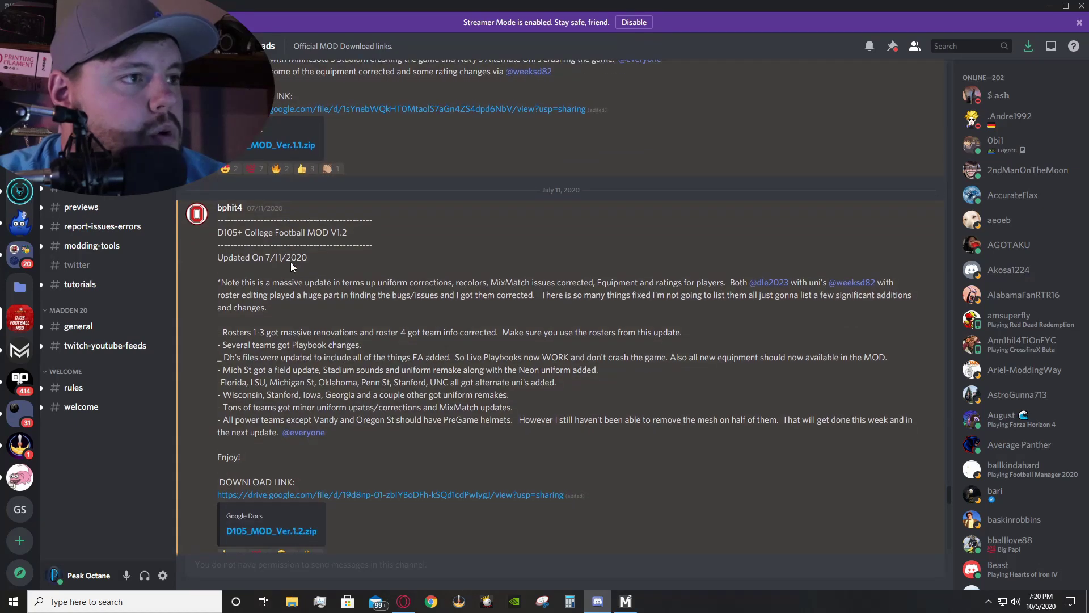
scroll(290, 262, down, 5)
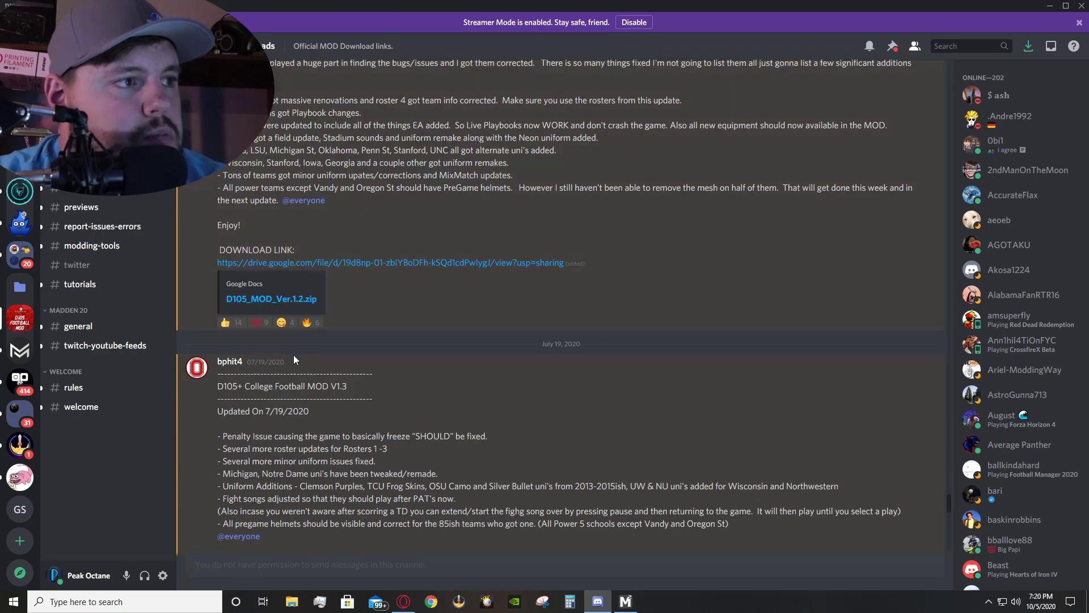
scroll(294, 363, down, 6)
scroll(299, 364, down, 7)
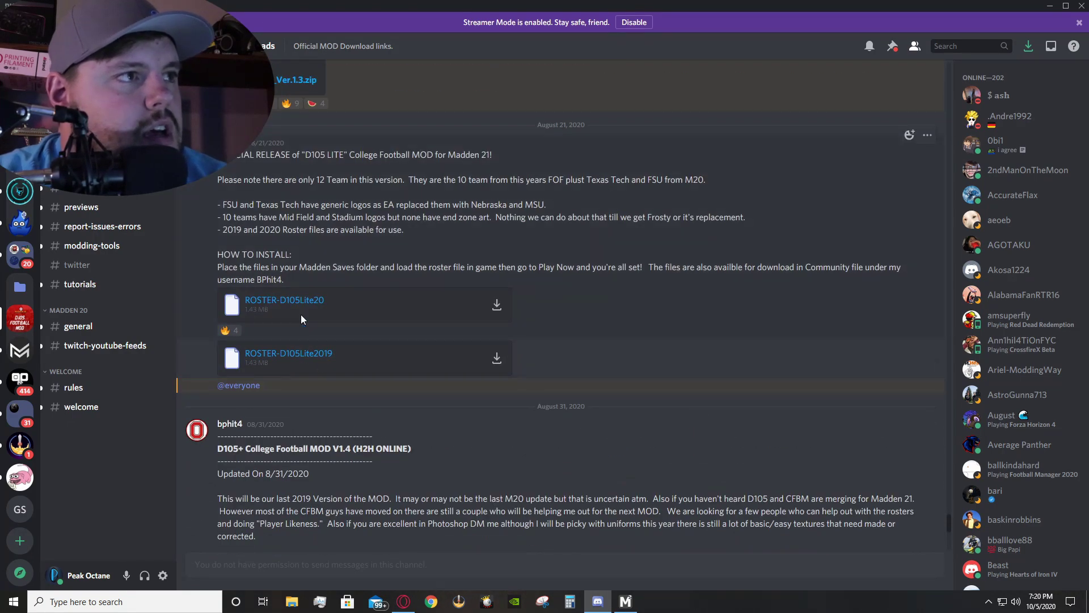
scroll(300, 315, down, 4)
scroll(298, 228, down, 5)
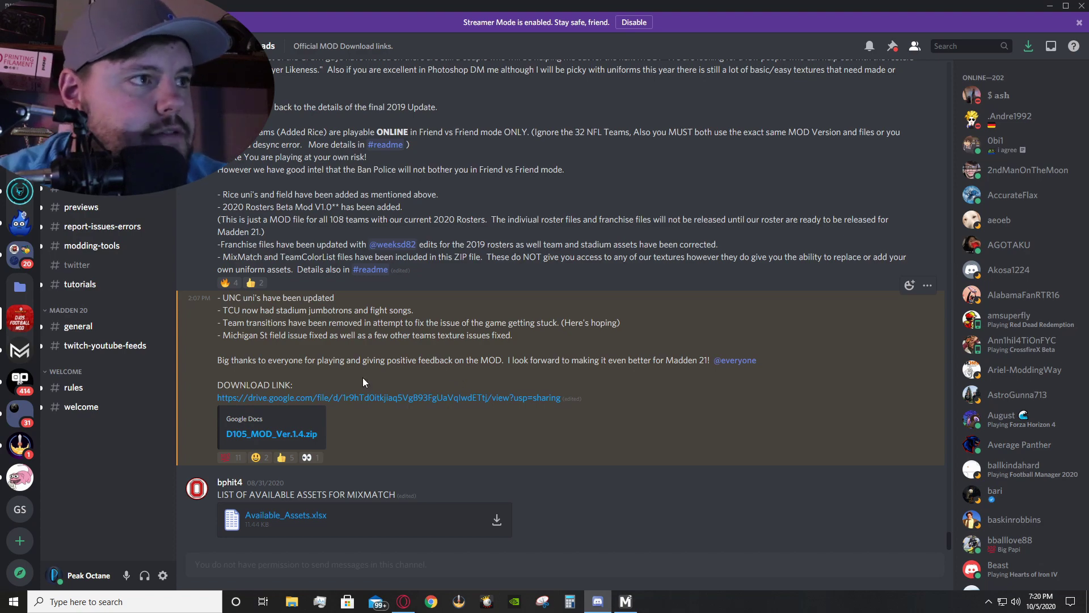
scroll(348, 358, up, 7)
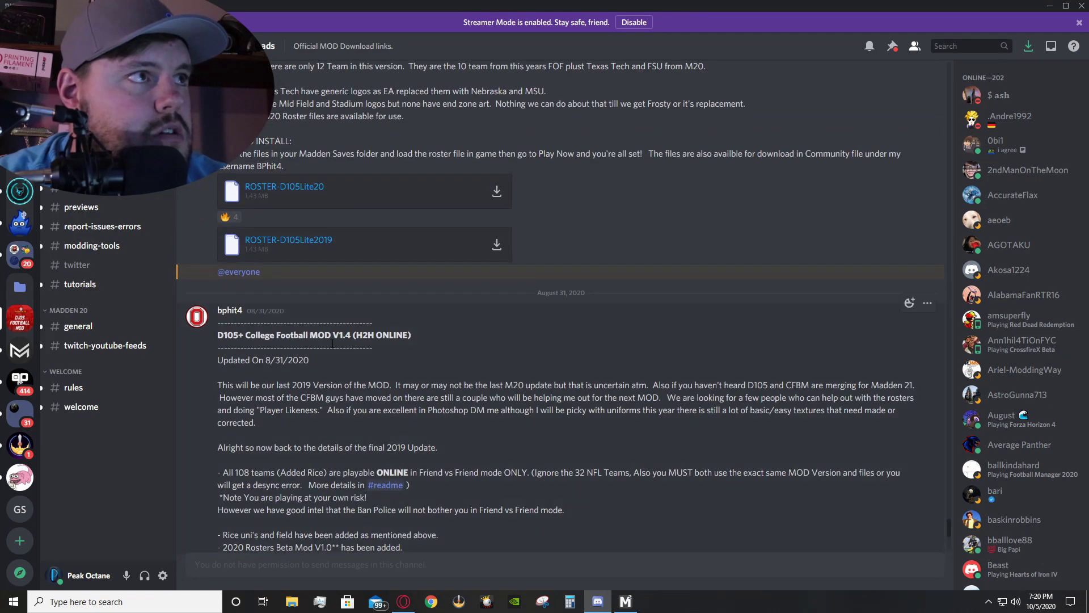
Finish viewing the D105 V1.4 post, switch to the Madden modding server and open its the-start-today-mod channel.
scroll(332, 342, down, 6)
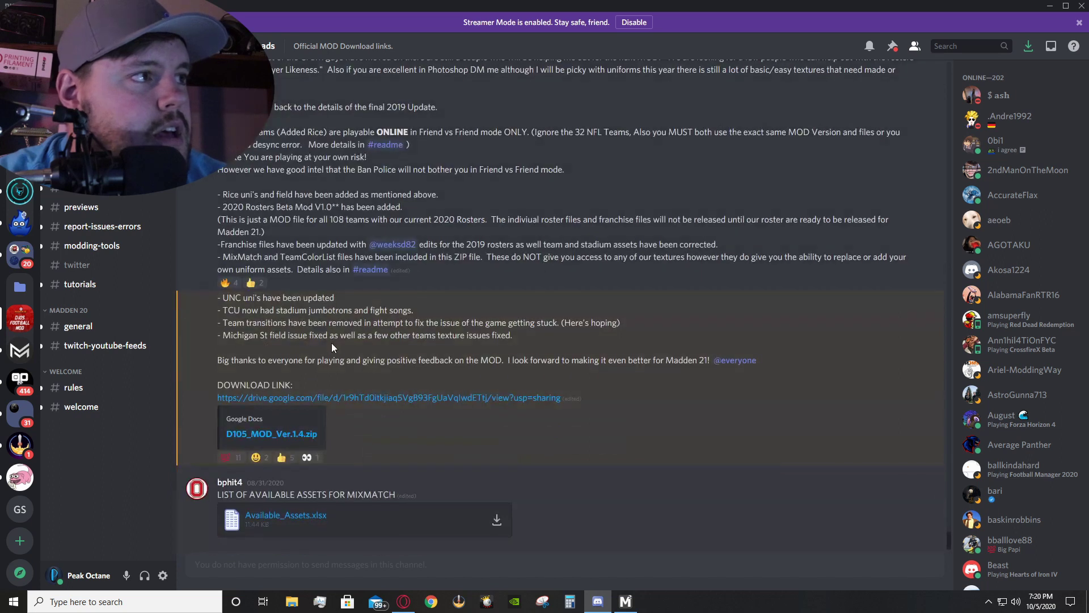
click(20, 352)
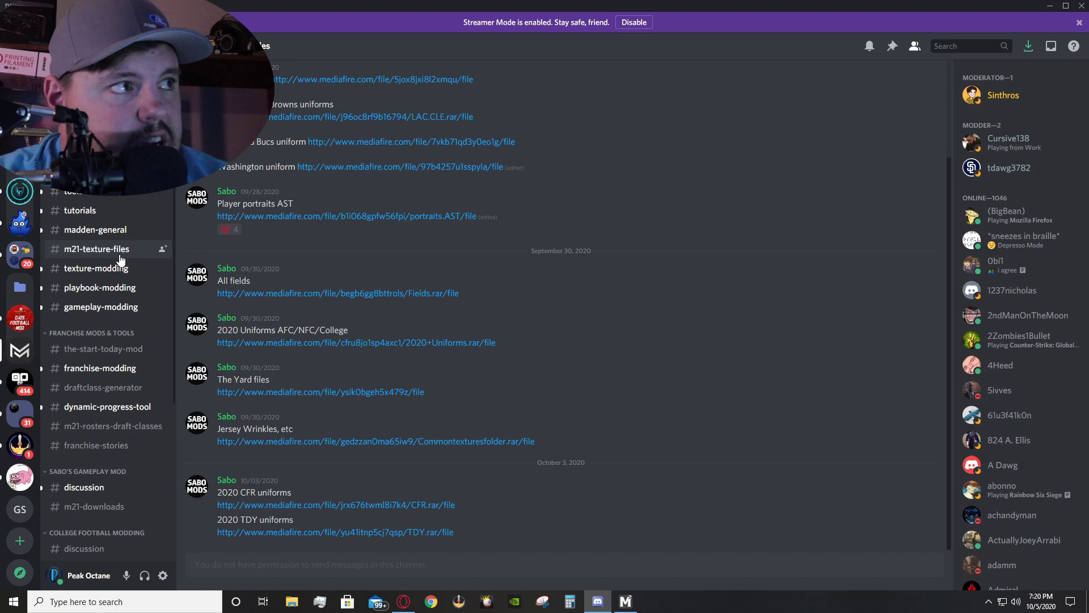
click(99, 288)
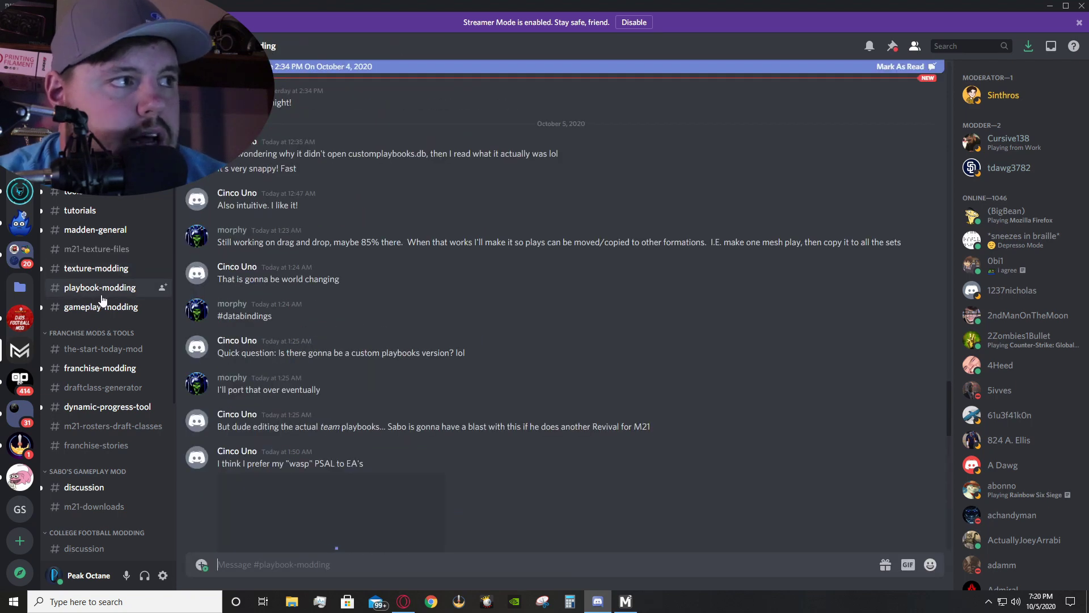
scroll(103, 310, down, 1)
click(108, 312)
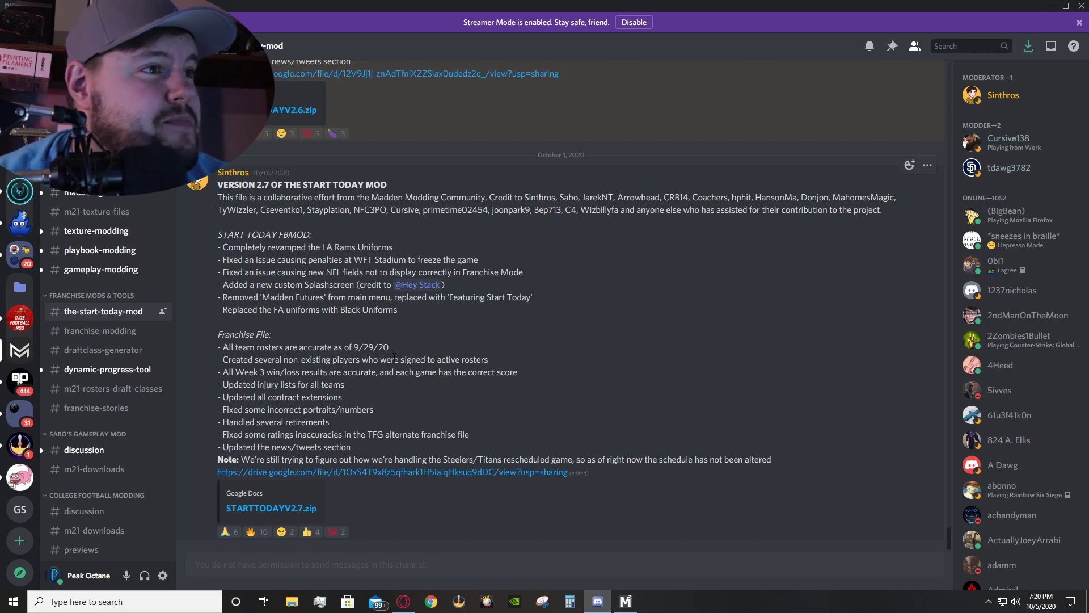
Examine the Start Today mod posts for versions 2.5 to 2.7, comparing the dates their team rosters are accurate to.
scroll(393, 357, down, 1)
scroll(351, 352, up, 5)
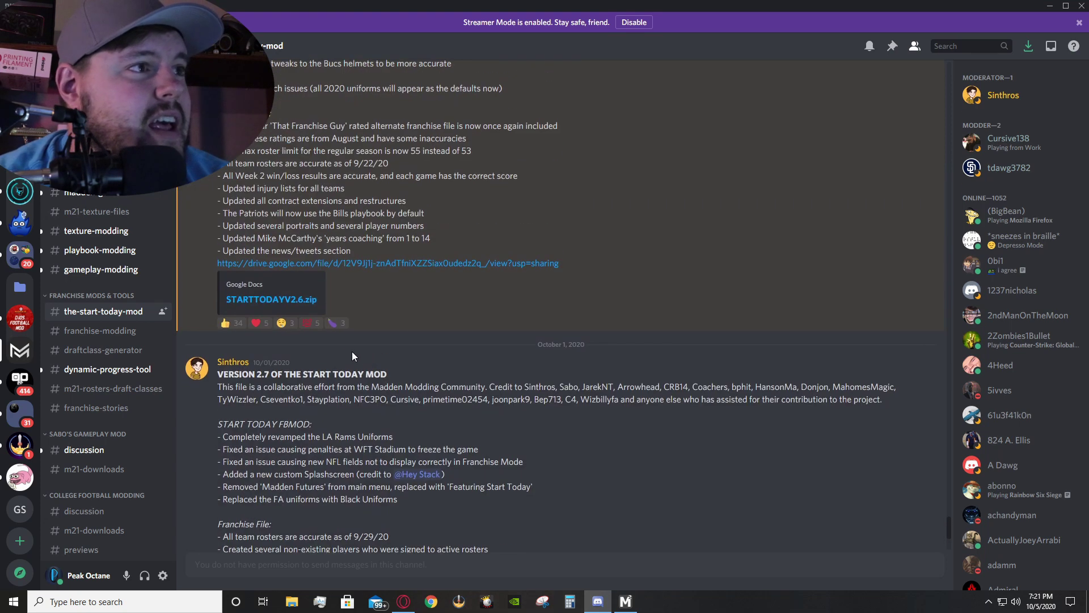
scroll(295, 372, up, 3)
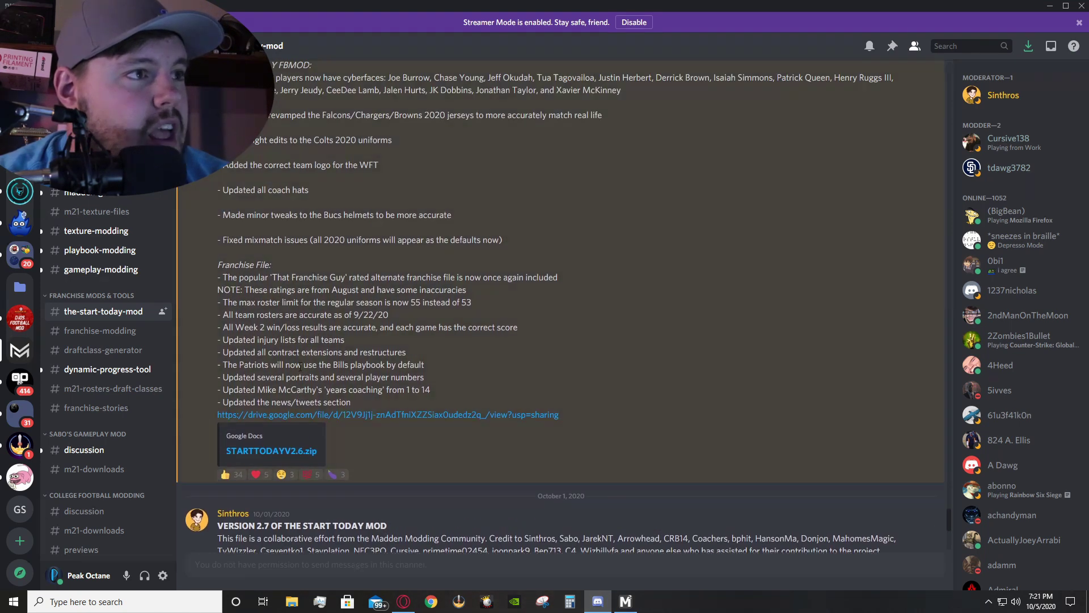
drag(390, 315, 354, 319)
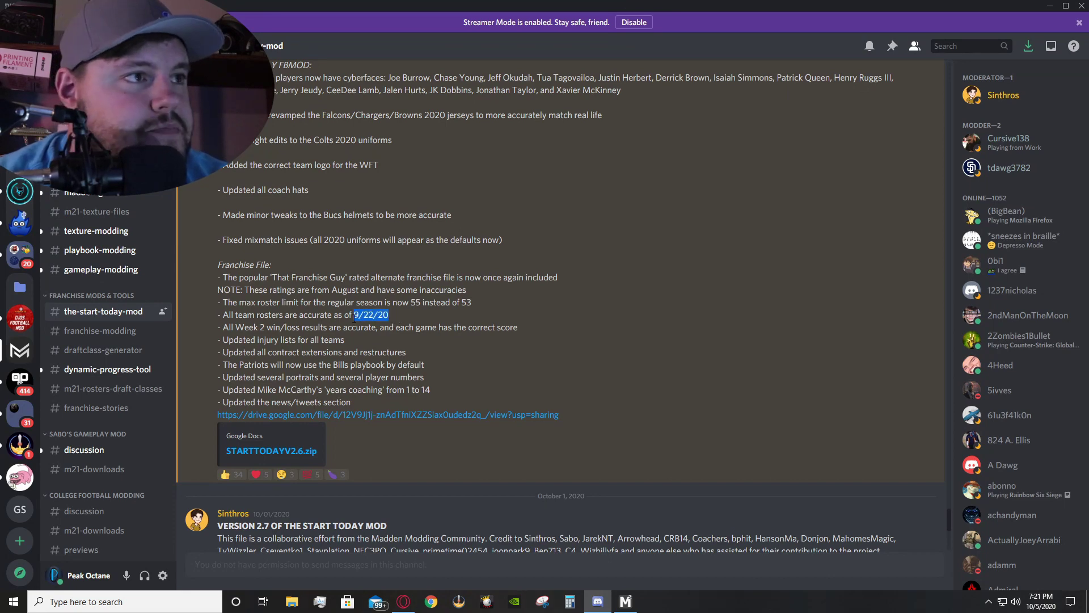
scroll(352, 318, up, 10)
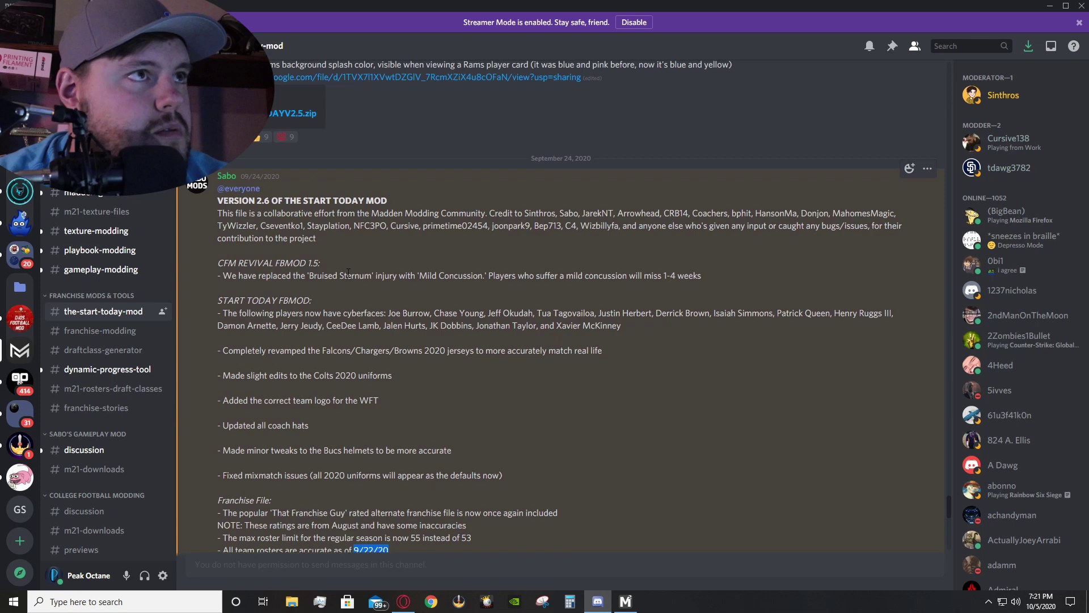
scroll(349, 270, up, 6)
drag(388, 246, 354, 246)
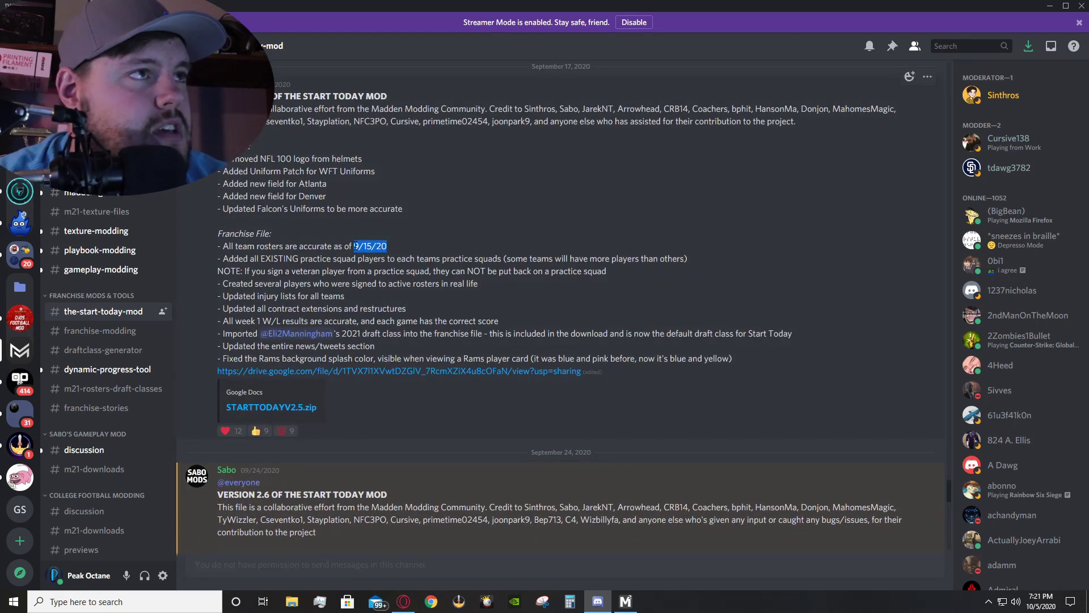
click(425, 503)
scroll(426, 503, down, 5)
scroll(423, 499, down, 4)
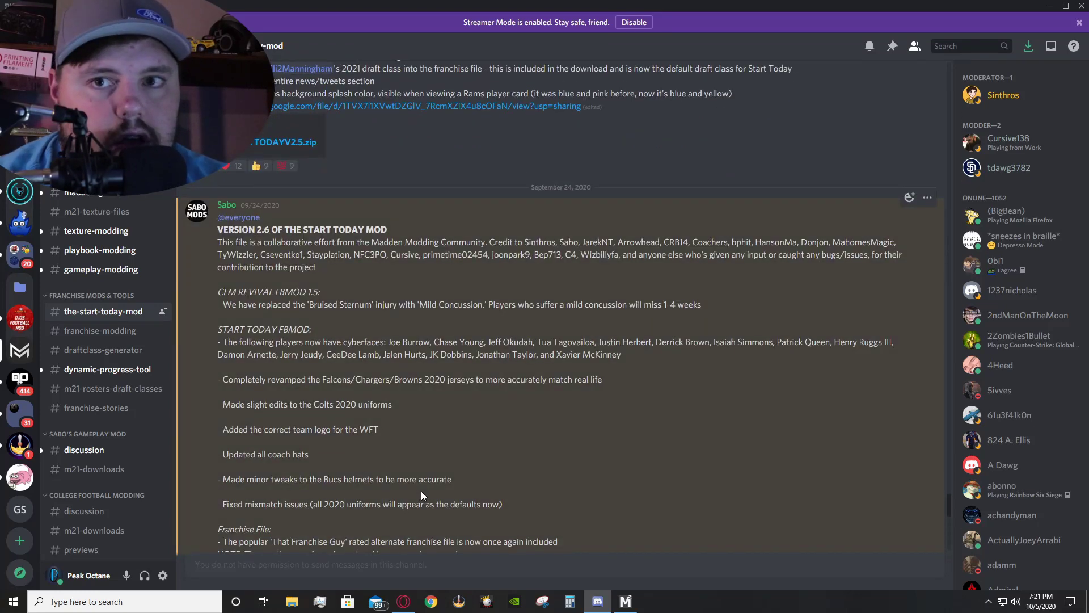
Look through the draftclass-generator channel, both m21-downloads channels, popular-mods-tools and rosters-and-draft-classes for available downloads.
click(102, 350)
scroll(113, 355, down, 3)
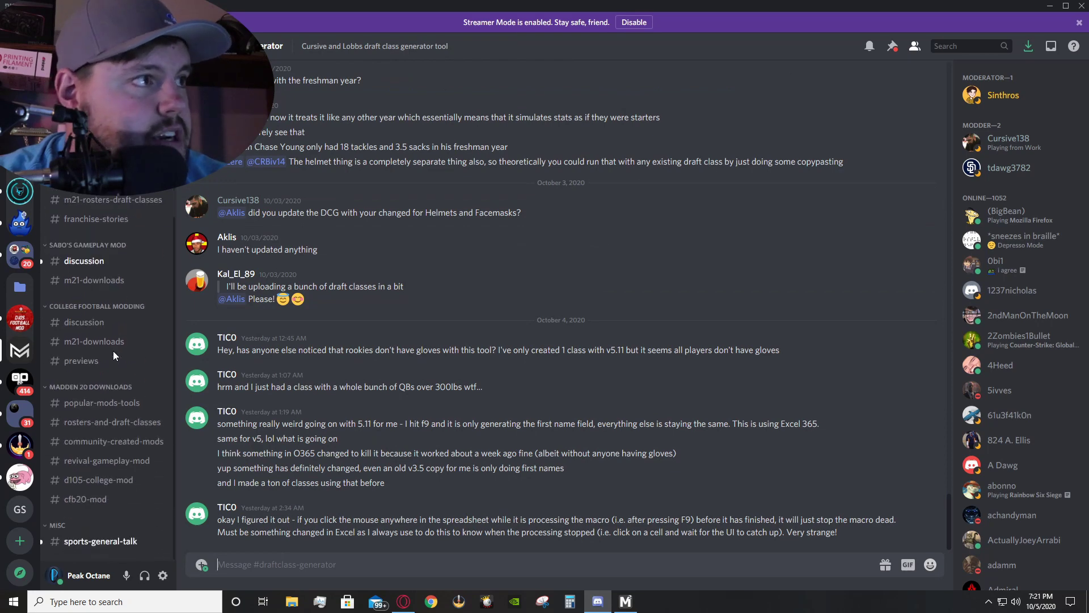
click(85, 280)
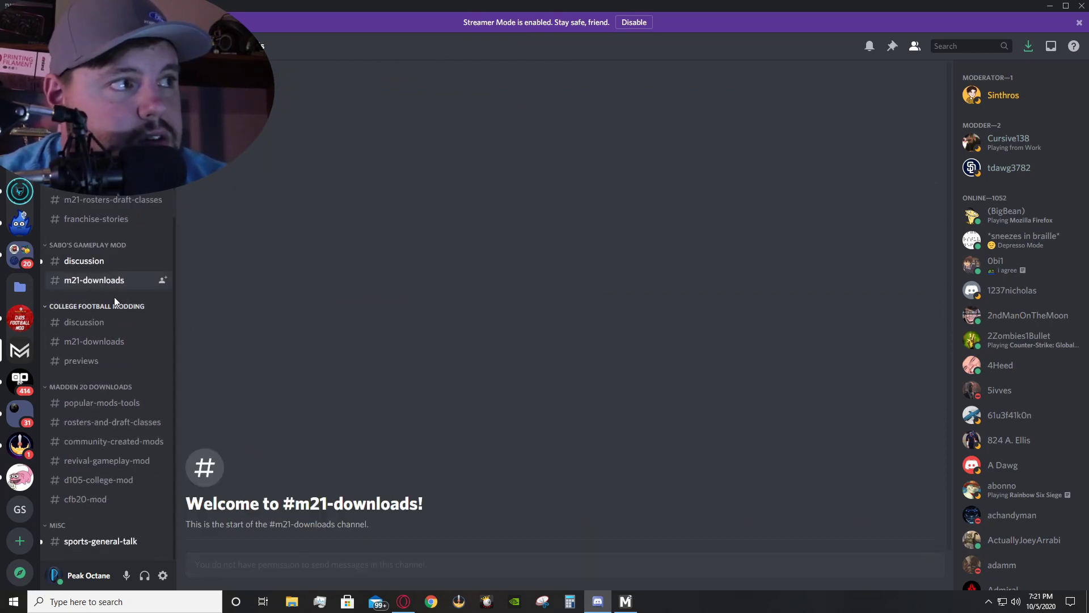
click(106, 342)
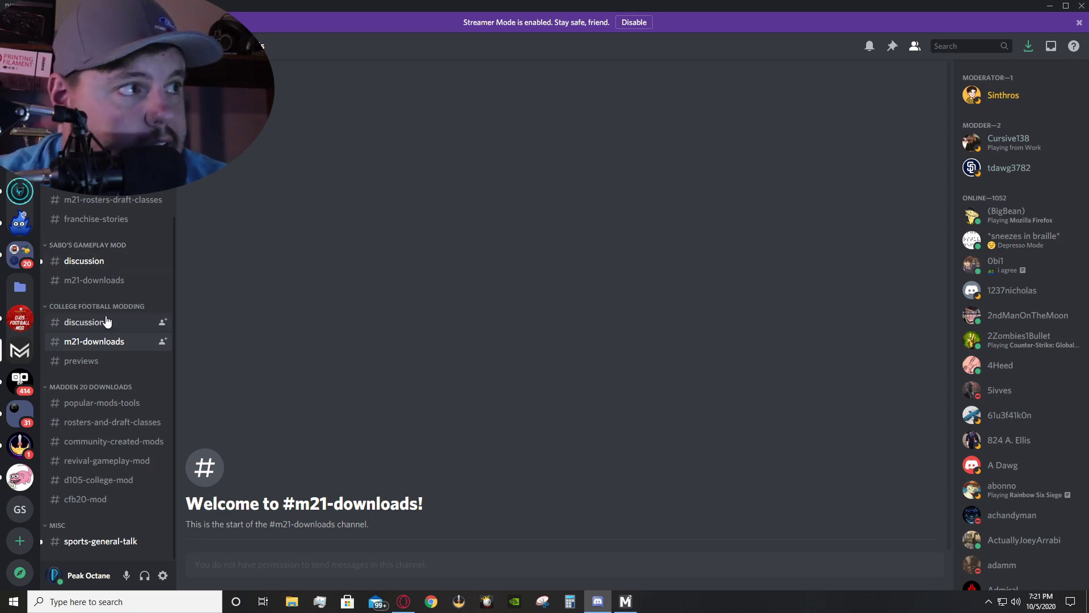
click(117, 405)
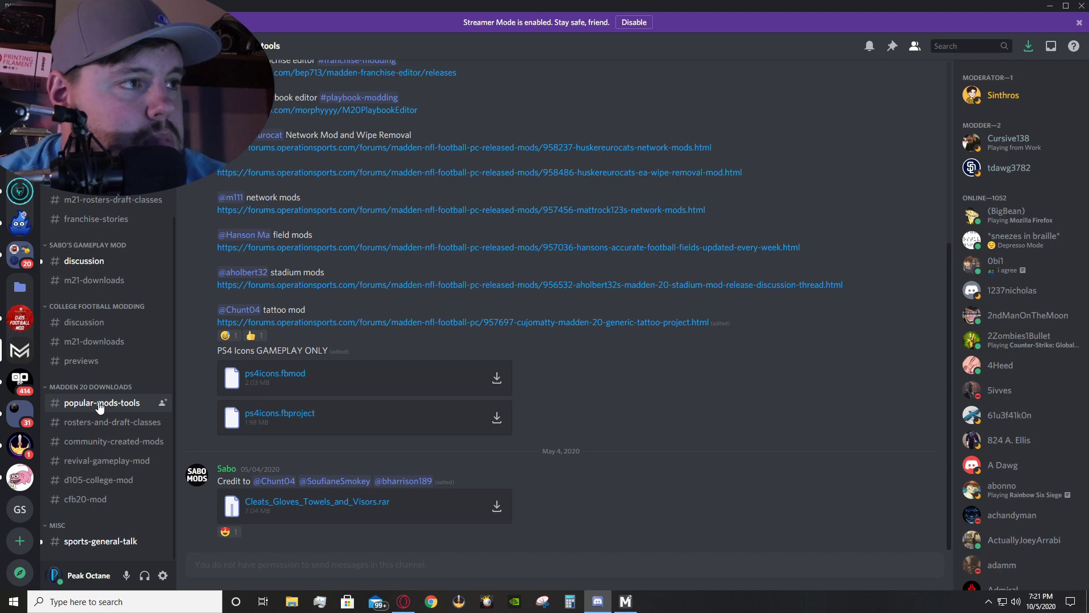
click(104, 424)
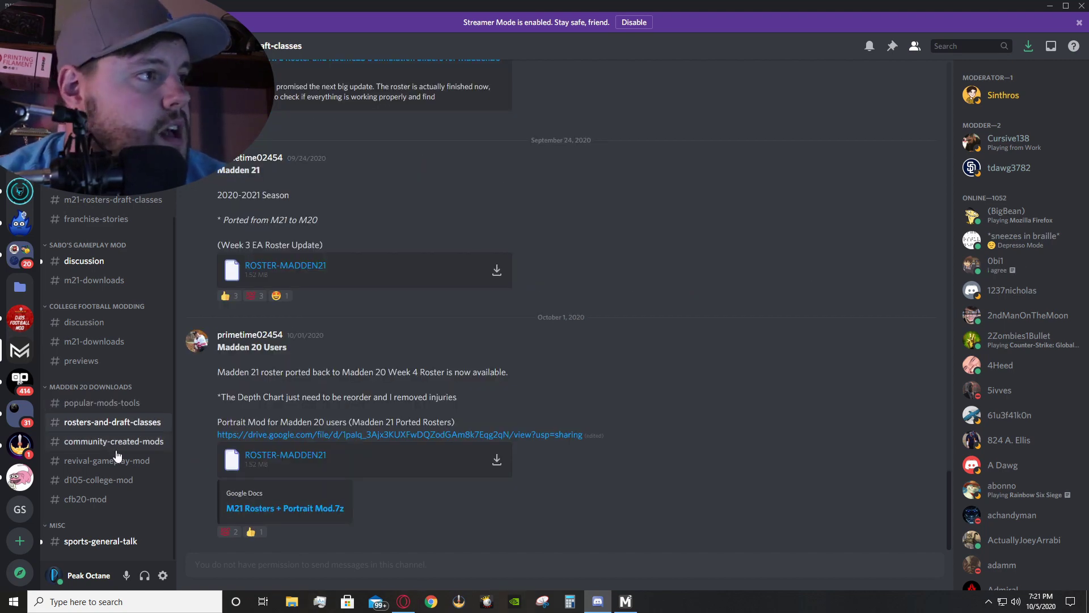
Open the d105-college-mod channel and review the D105+ College Football MOD V1.4 and V1.3 posts.
click(121, 480)
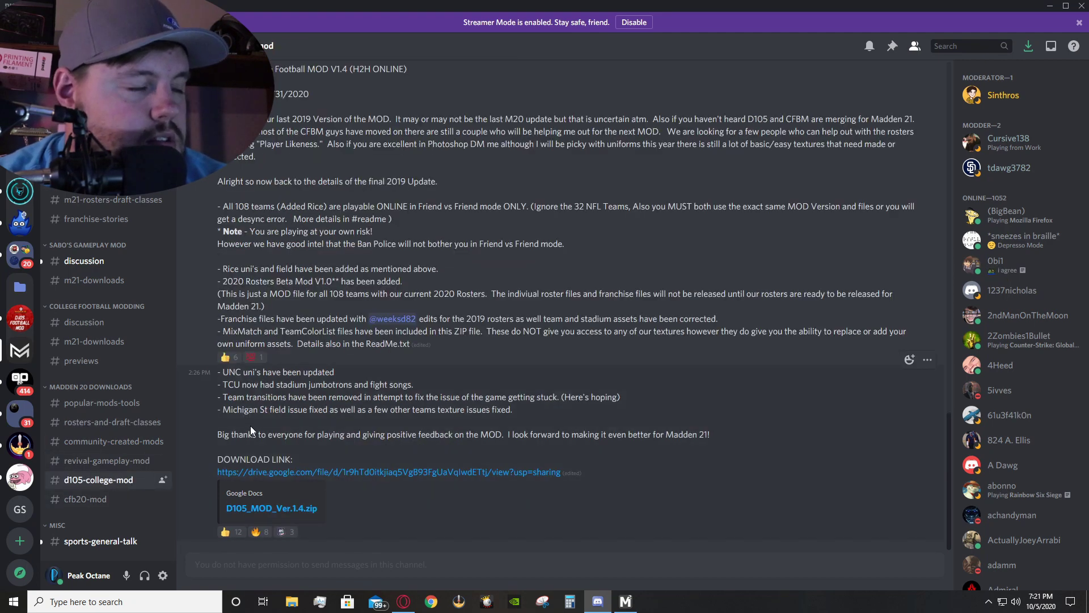
scroll(267, 397, up, 4)
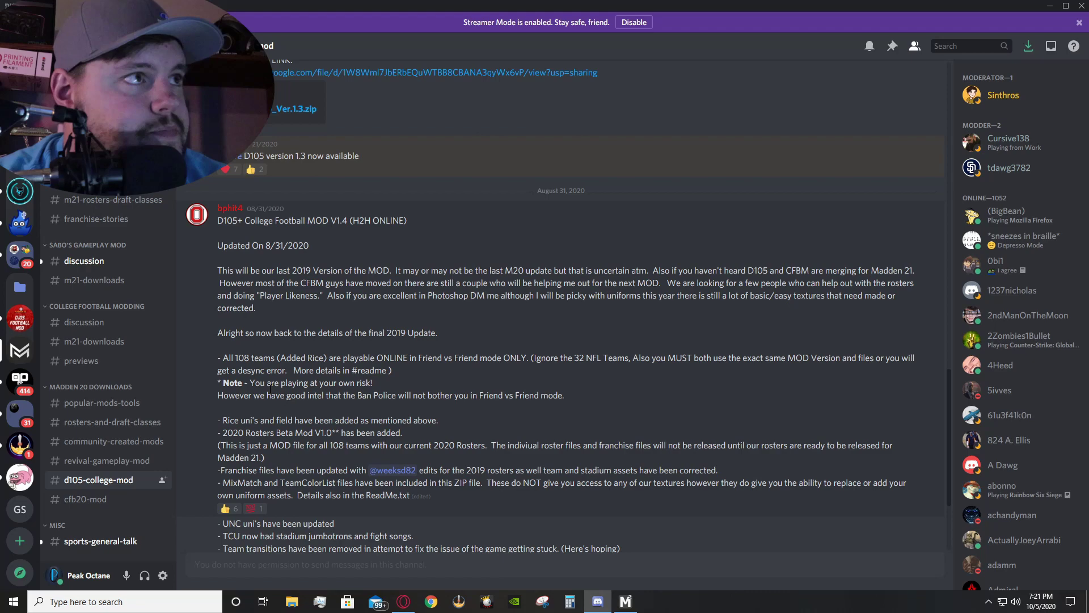
scroll(272, 352, down, 3)
scroll(272, 343, up, 4)
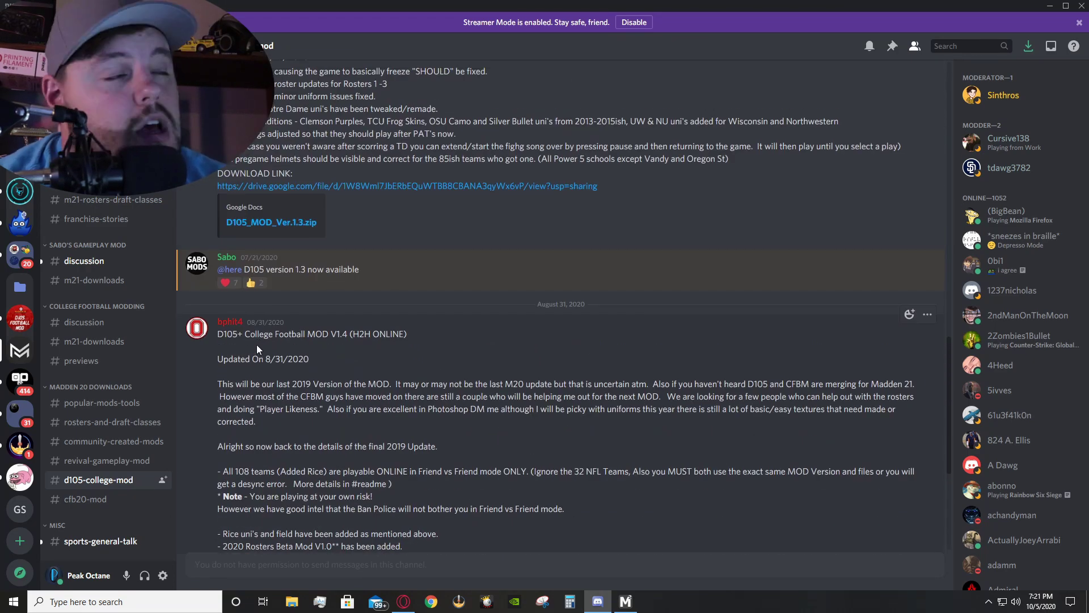
Open the cfb20-mod channel and read the College Football Mod 20 Version 1.5 and 1.4 posts.
click(85, 499)
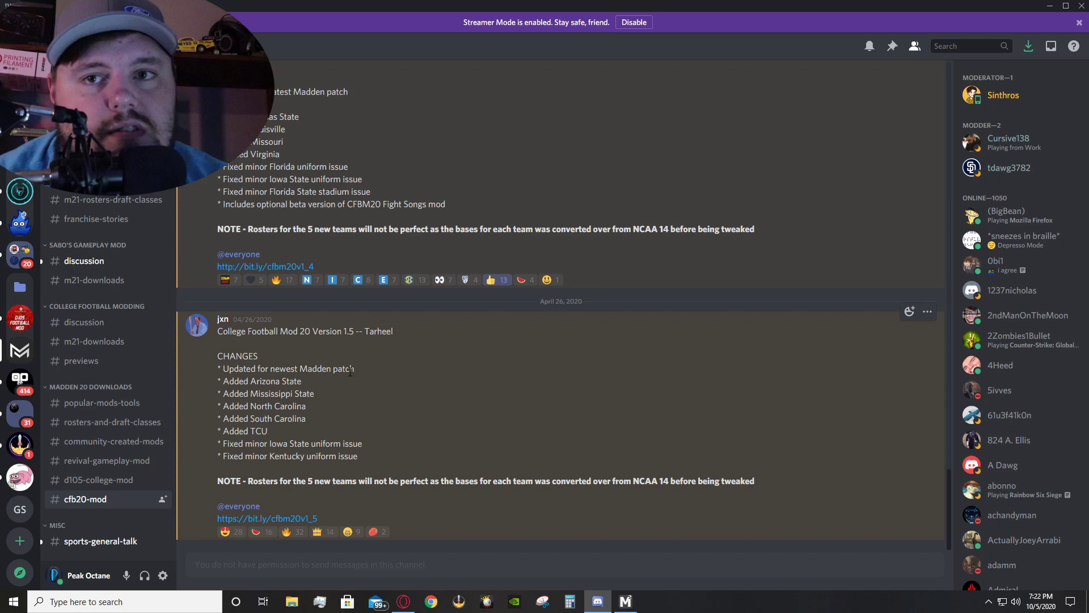
scroll(395, 390, up, 2)
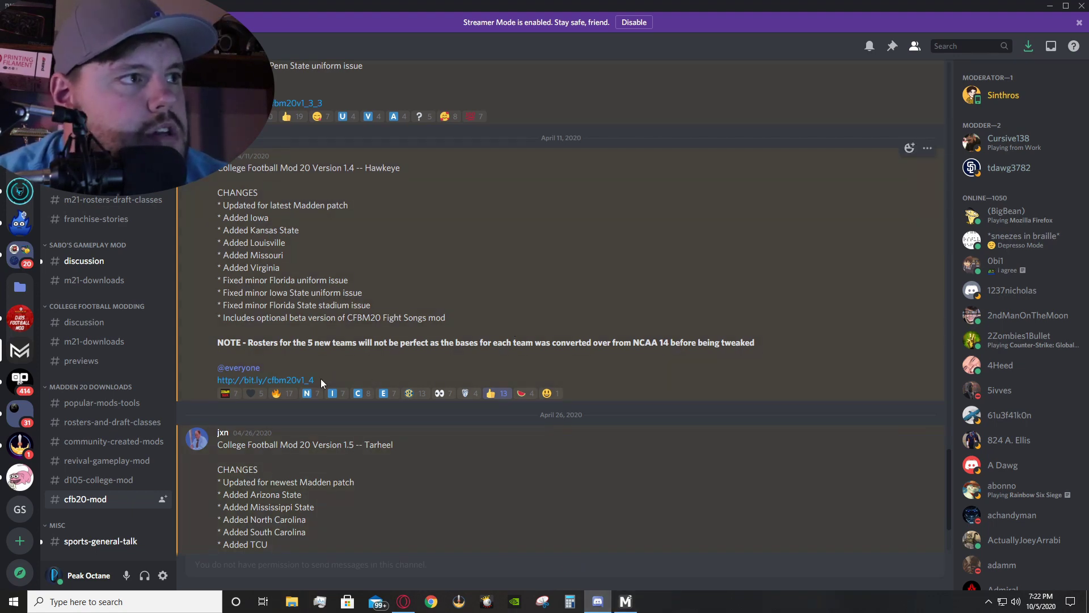
scroll(268, 379, down, 1)
scroll(279, 366, down, 2)
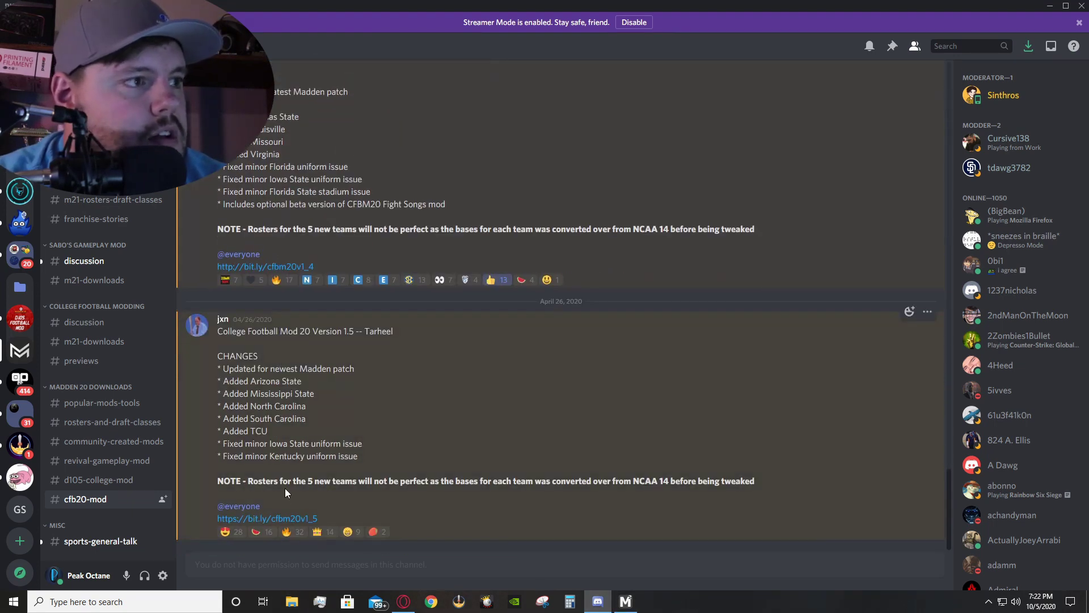
Return to the d105-college-mod channel, select D-105_MOD_V1.3 in File Explorer's D105_MOD_Ver.1.3 folder and switch to Frosty Mod Manager.
click(113, 479)
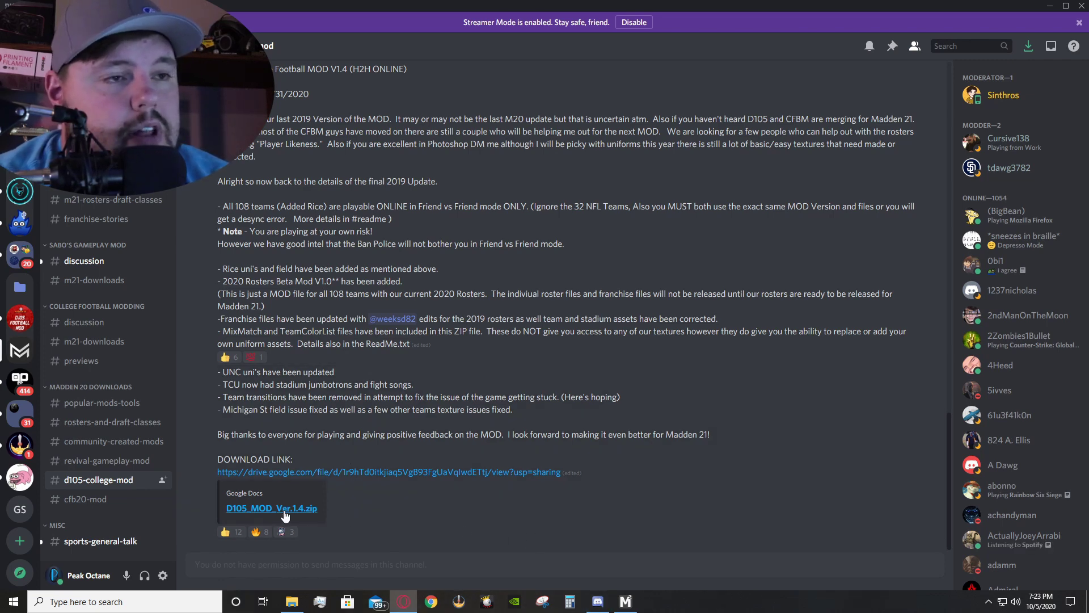
click(292, 601)
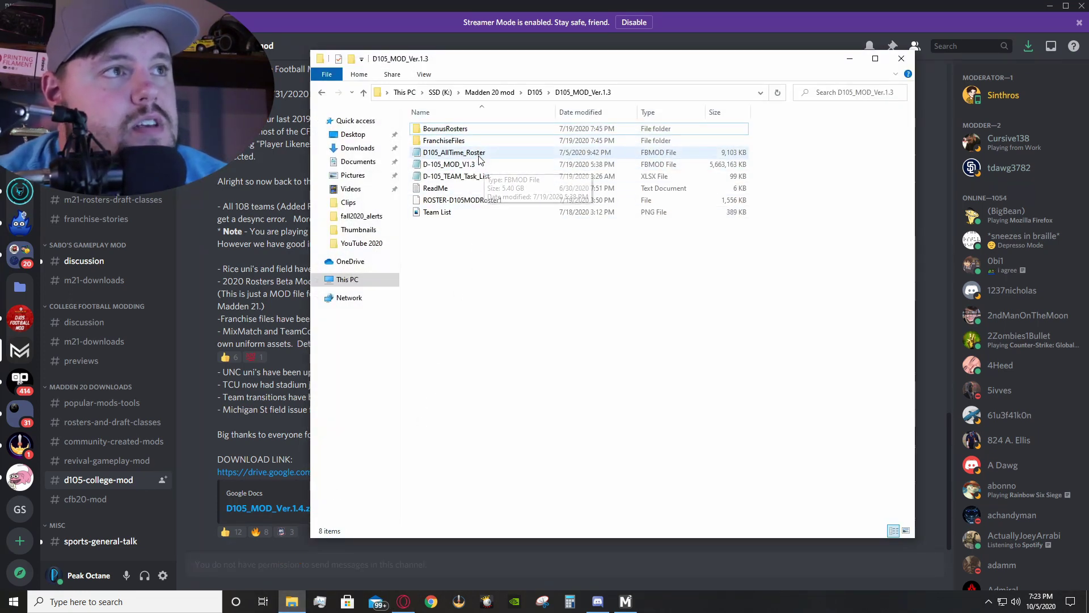
click(651, 170)
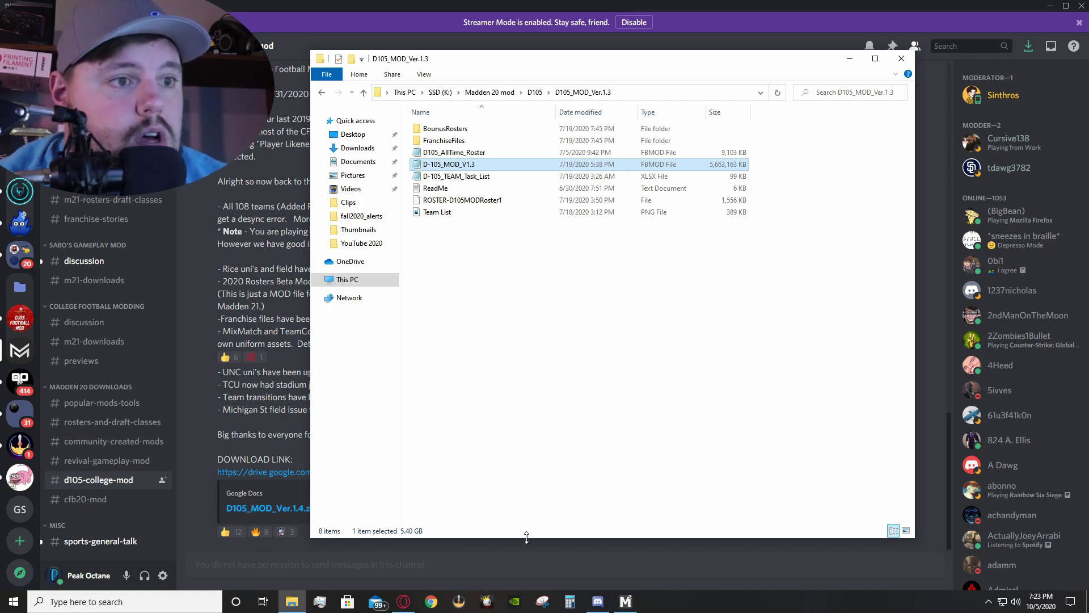
click(625, 601)
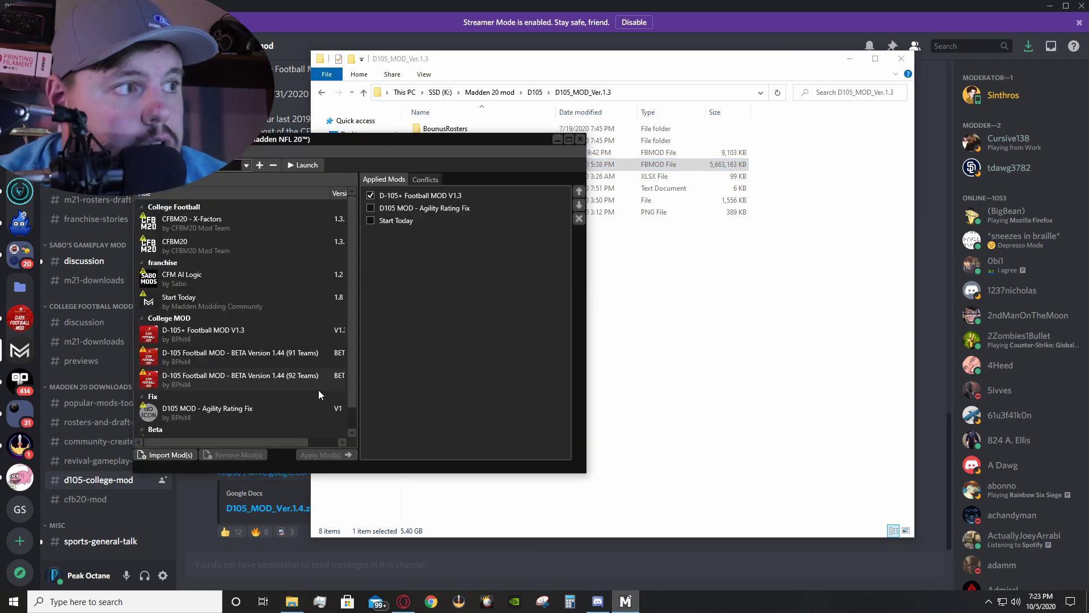
Choose the D-105_MOD_V1.3 file for import into the mod manager, but cancel the import.
click(180, 457)
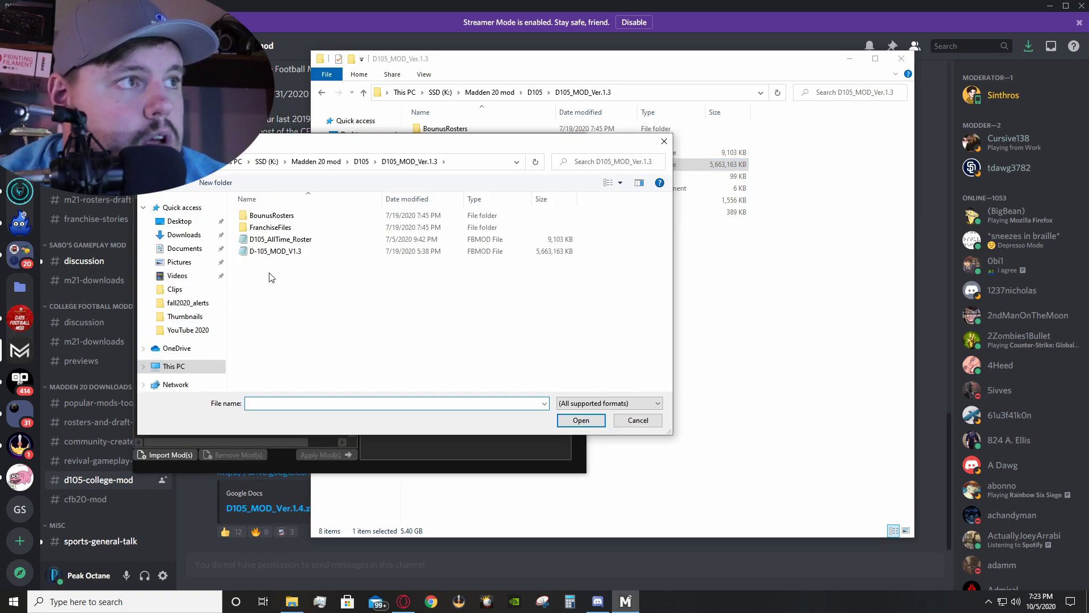
click(302, 252)
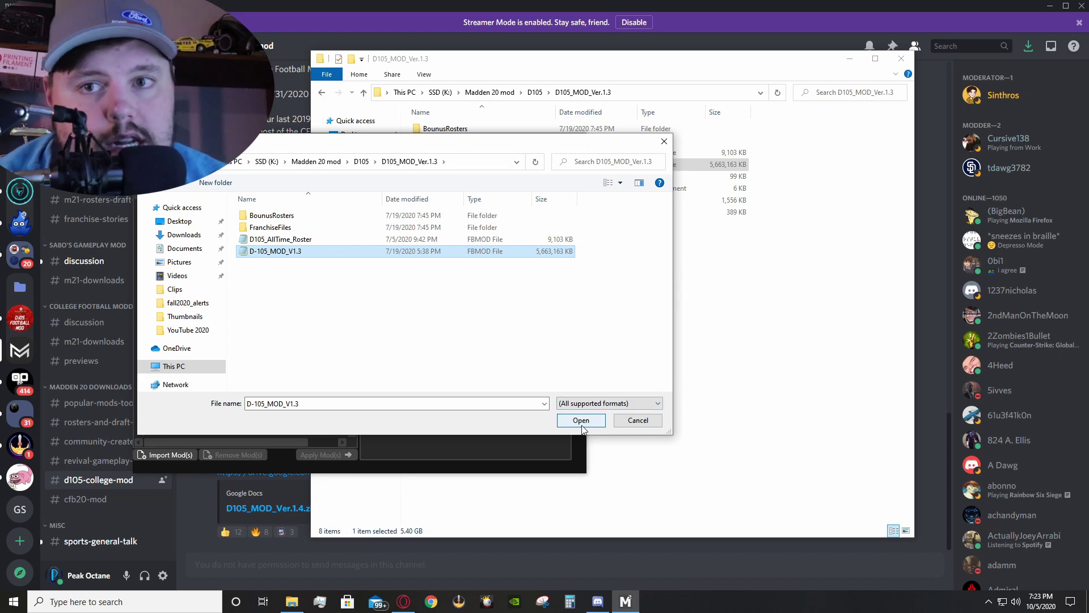
click(635, 421)
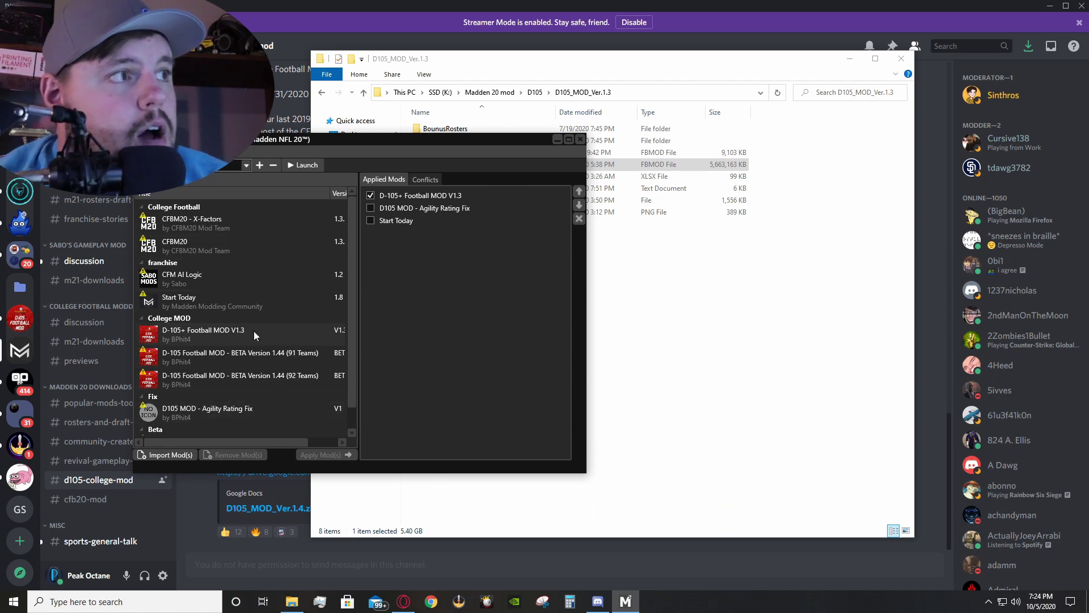
Add the XFL 2K20 mod to the applied mods and launch the game with D-105+ Football MOD V1.3 enabled.
scroll(232, 333, down, 1)
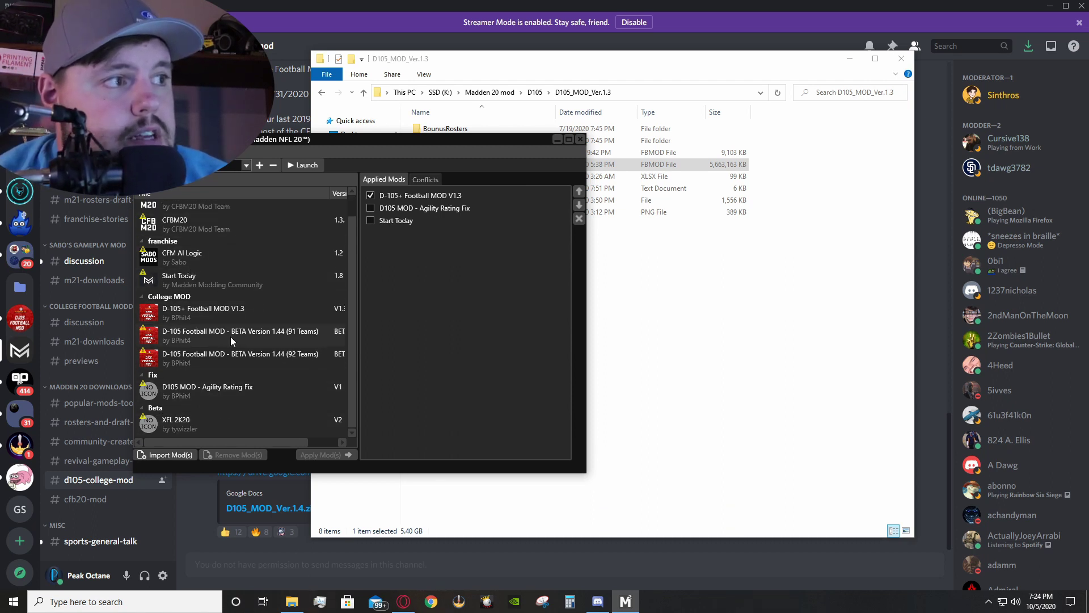
click(195, 426)
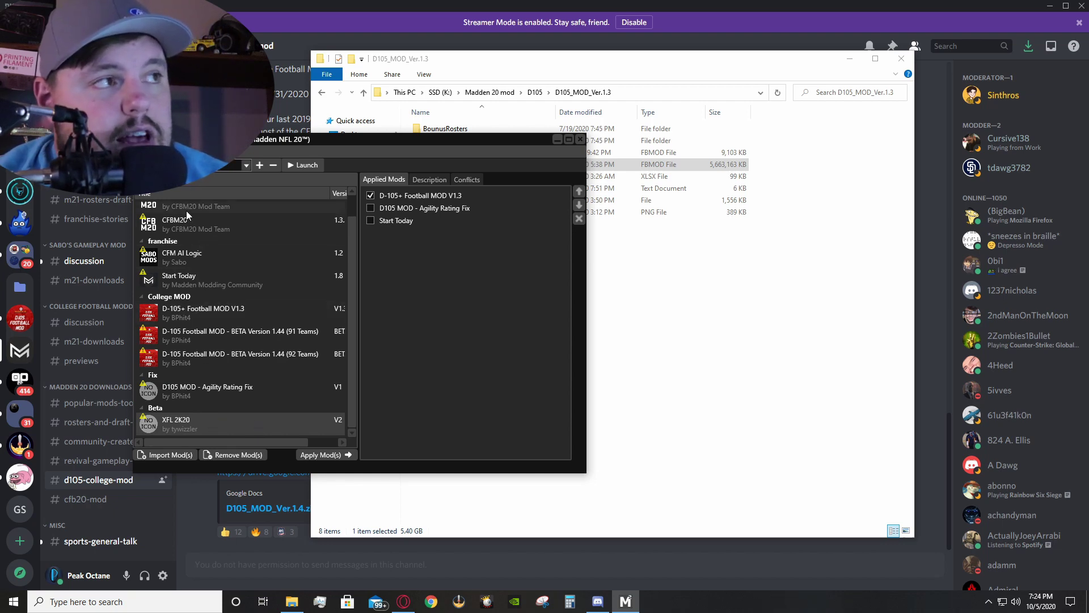
click(317, 456)
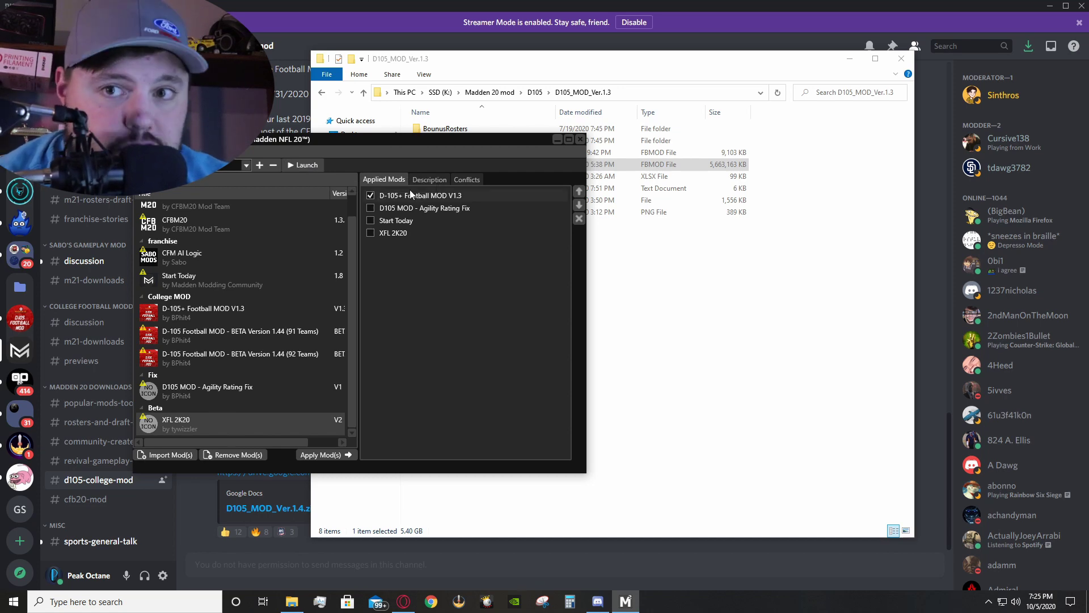
click(305, 165)
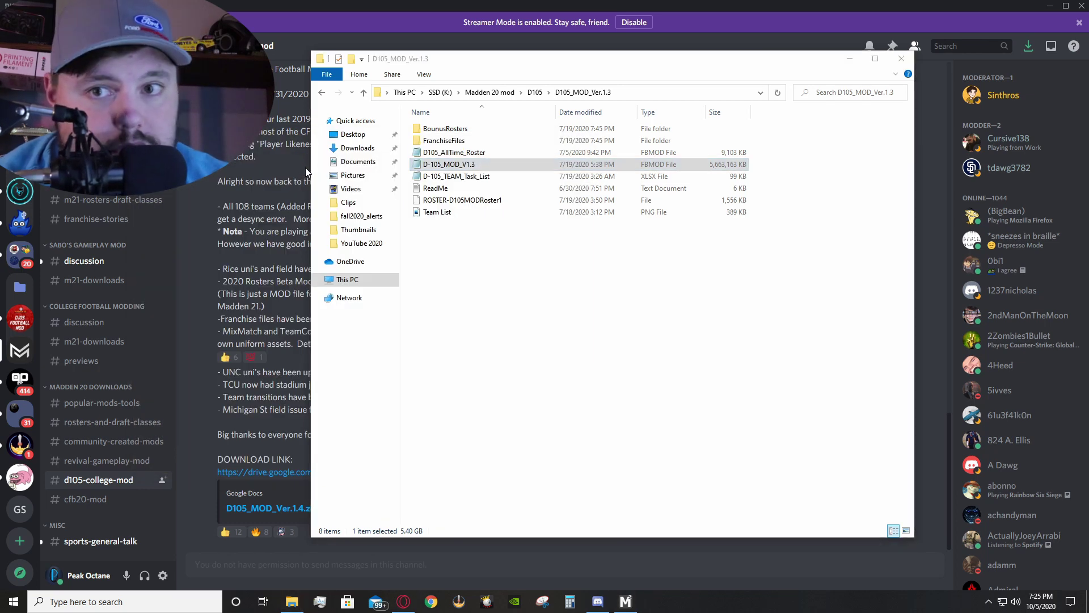